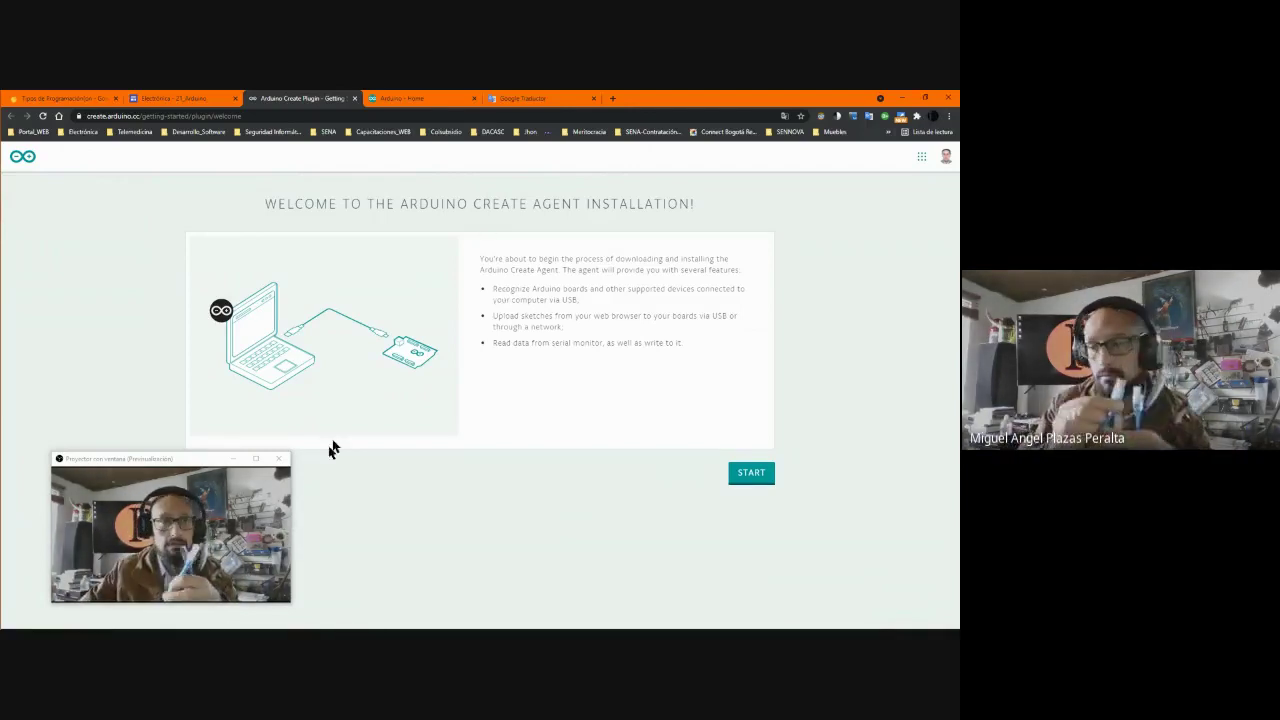
click(256, 458)
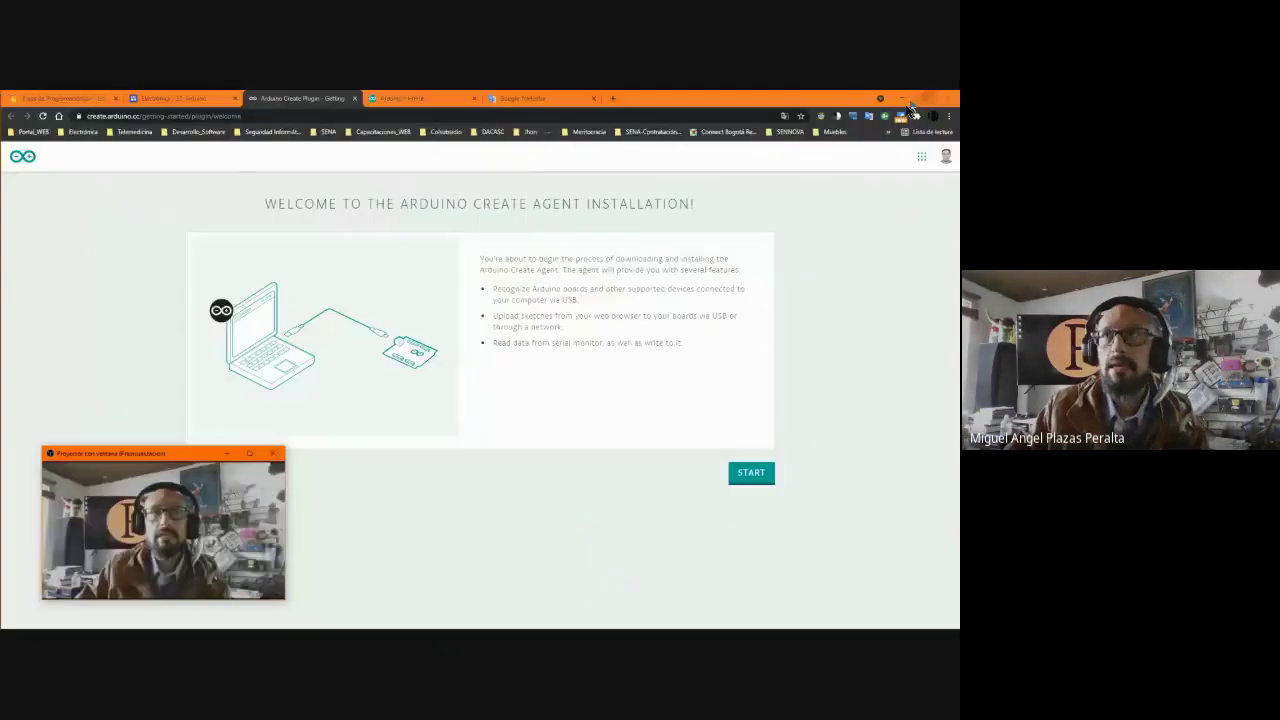
click(925, 96)
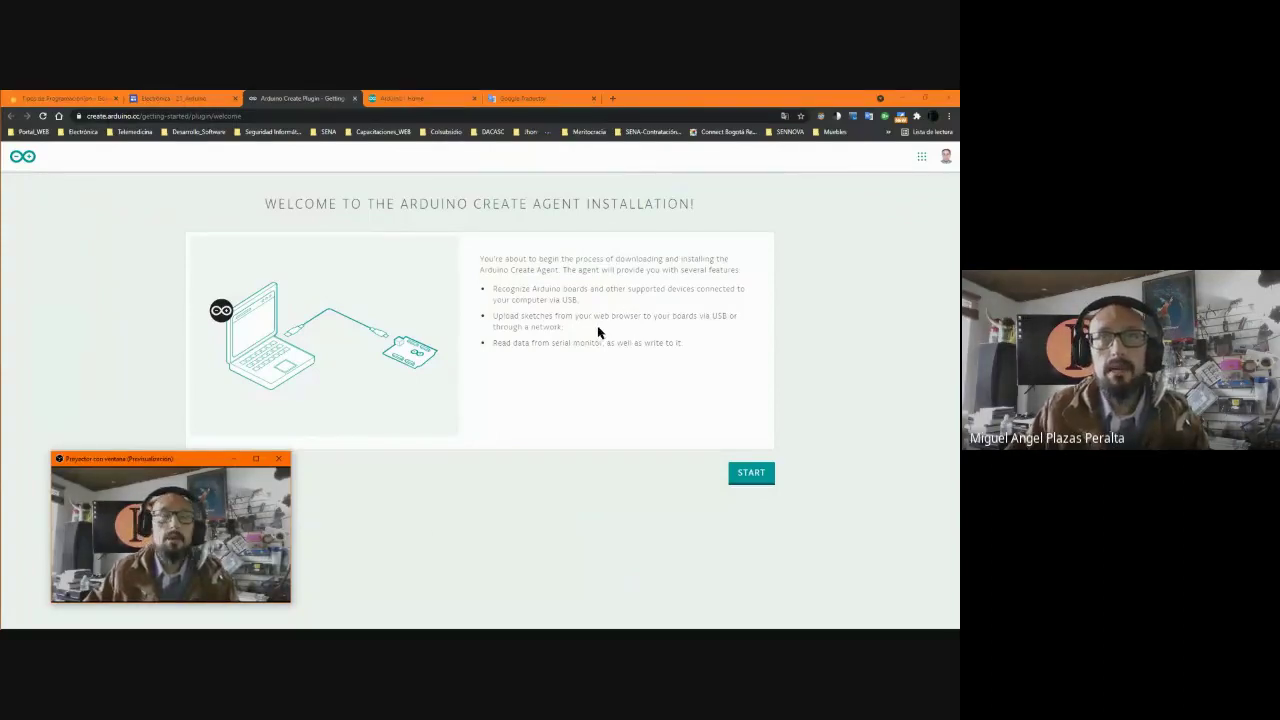
drag(598, 333, 490, 314)
click(545, 388)
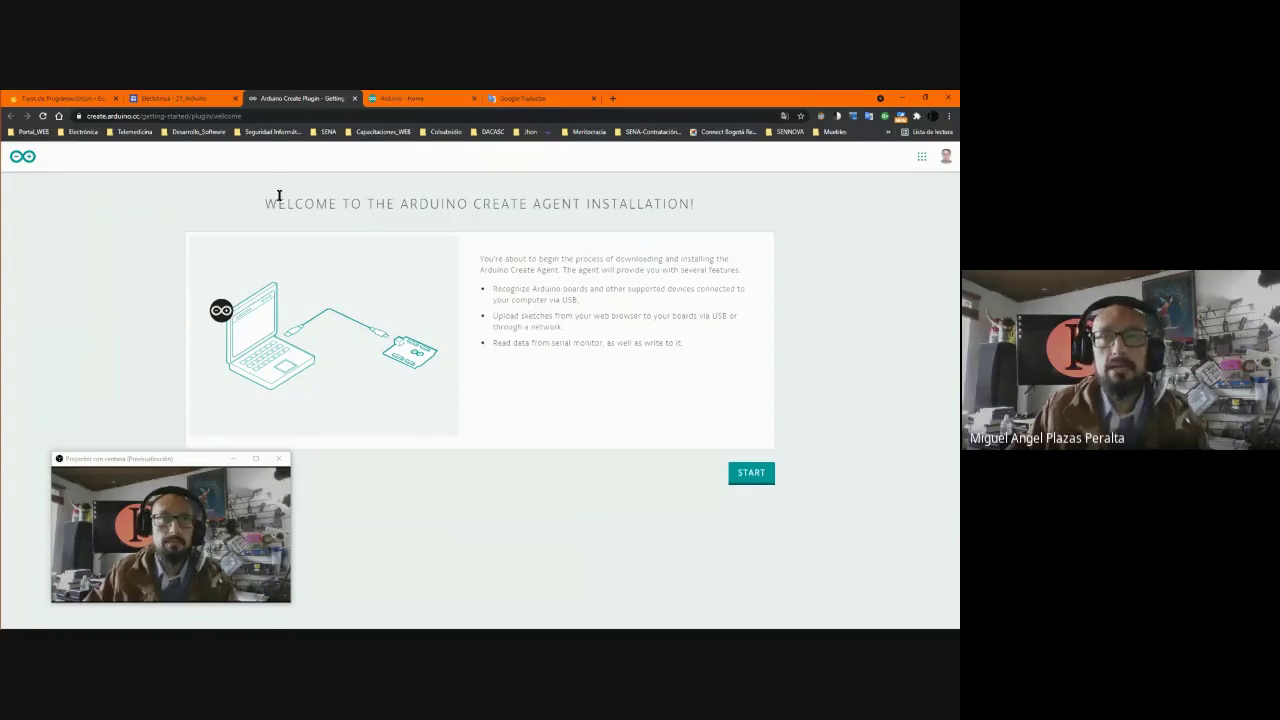
- Start the Arduino Create Agent setup and request the Win64 version of the installer
click(756, 477)
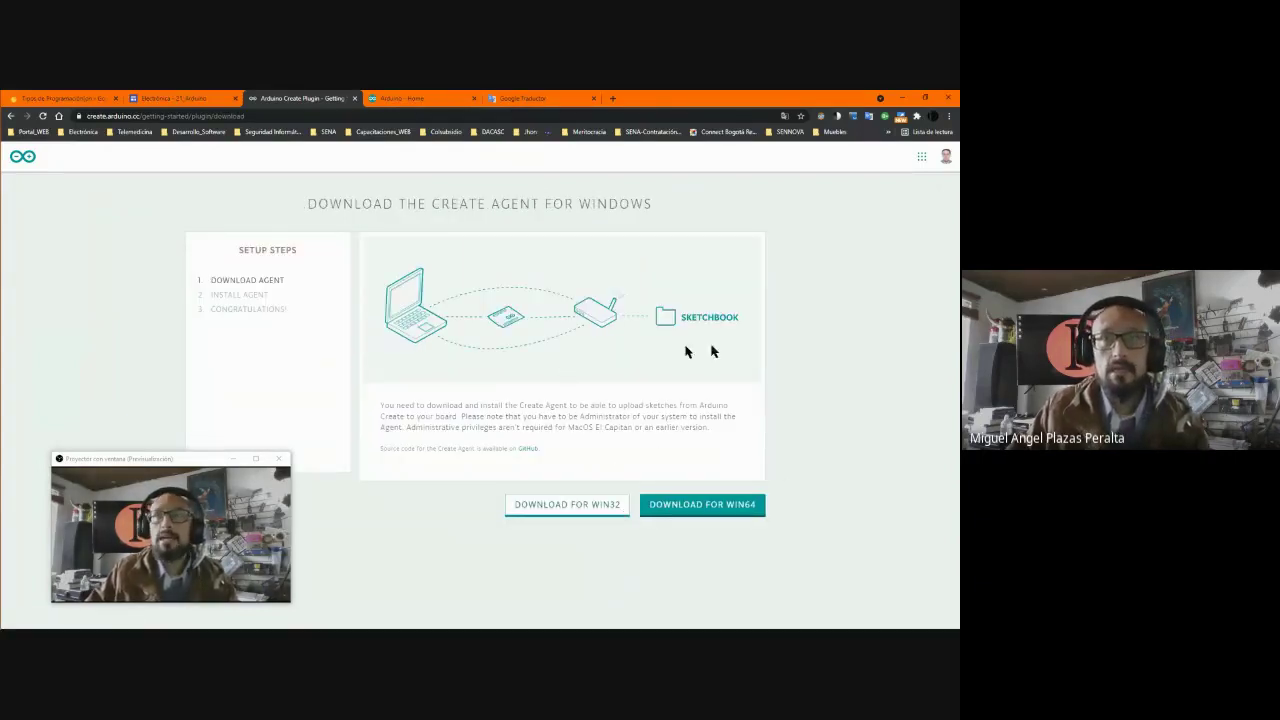
drag(282, 198, 660, 205)
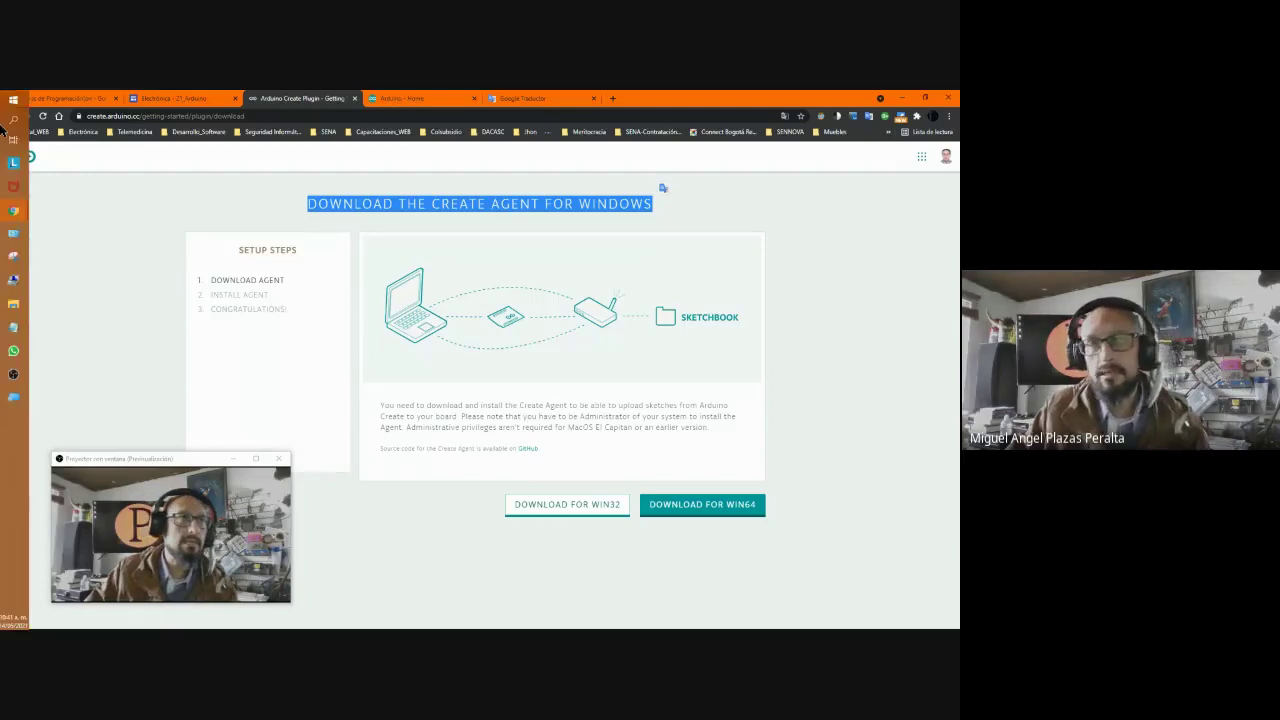
click(8, 104)
click(8, 104)
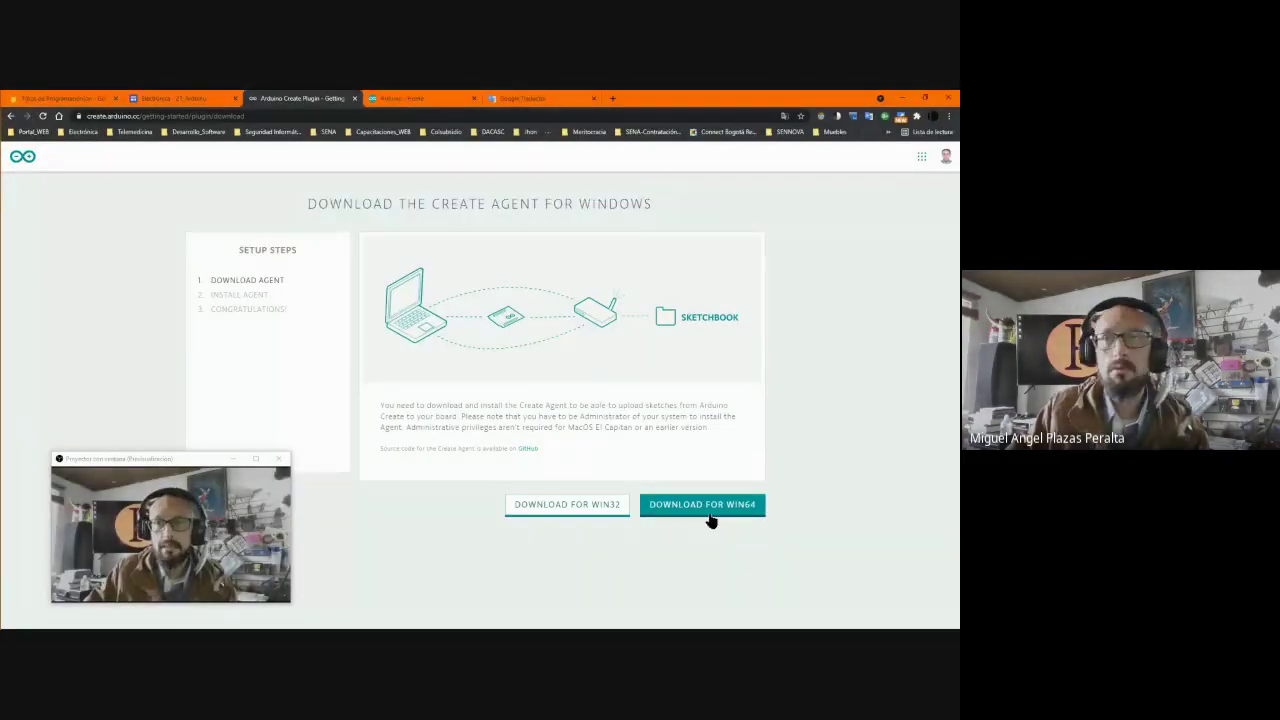
click(711, 512)
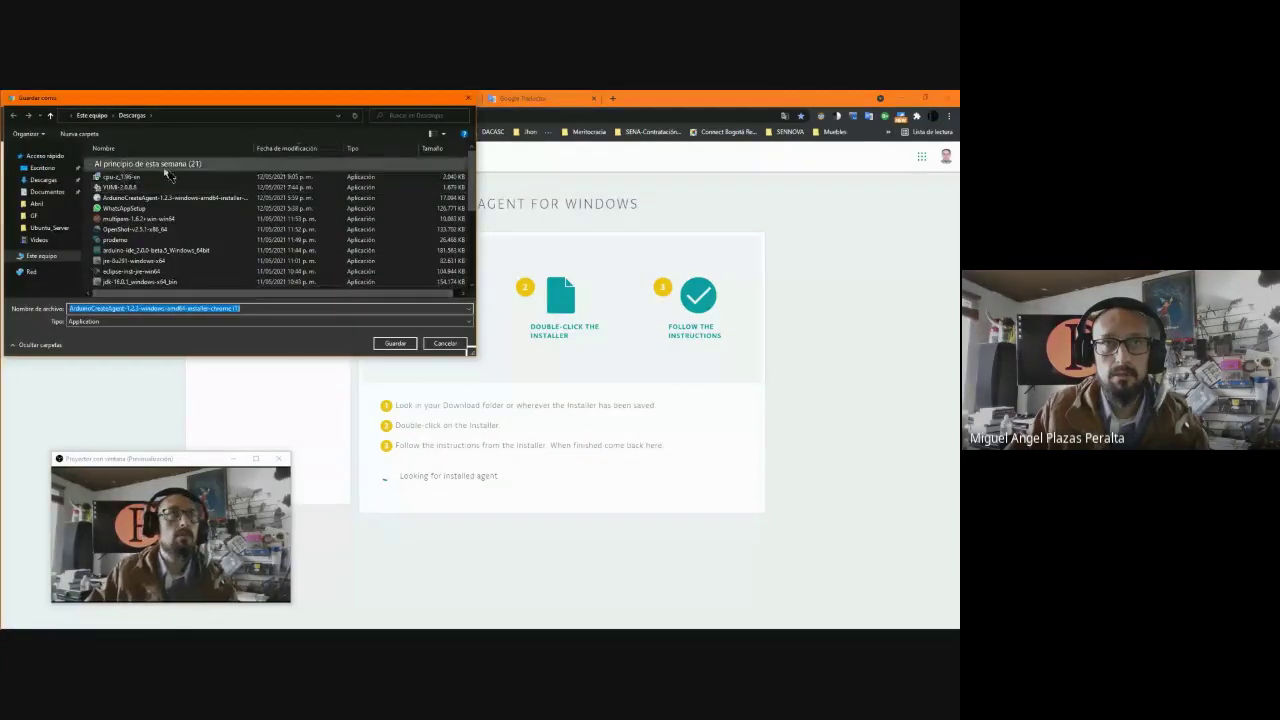
- Save the installer in Descargas as ArduinoCreateAgent-1.2.3-windows-amd64-installer-chrome, replacing the existing file
click(255, 298)
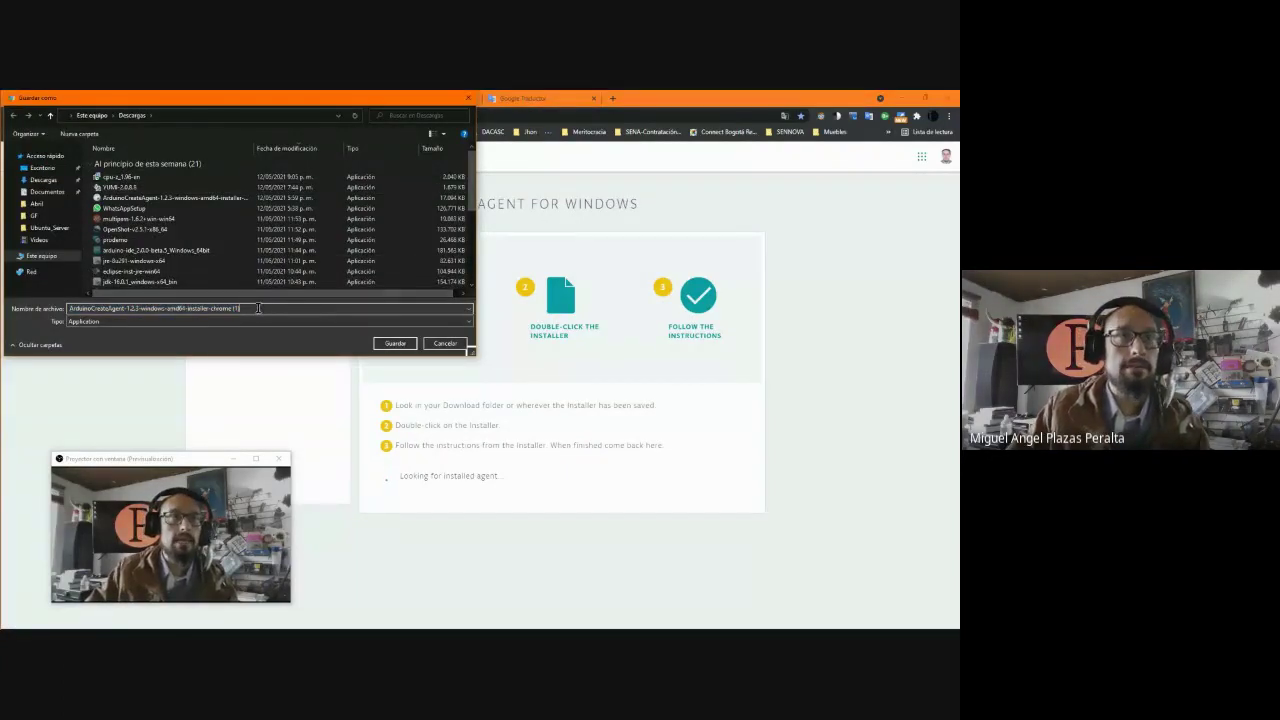
key(BackSpace)
key(BackSpace)
key(BackSpace)
key(BackSpace)
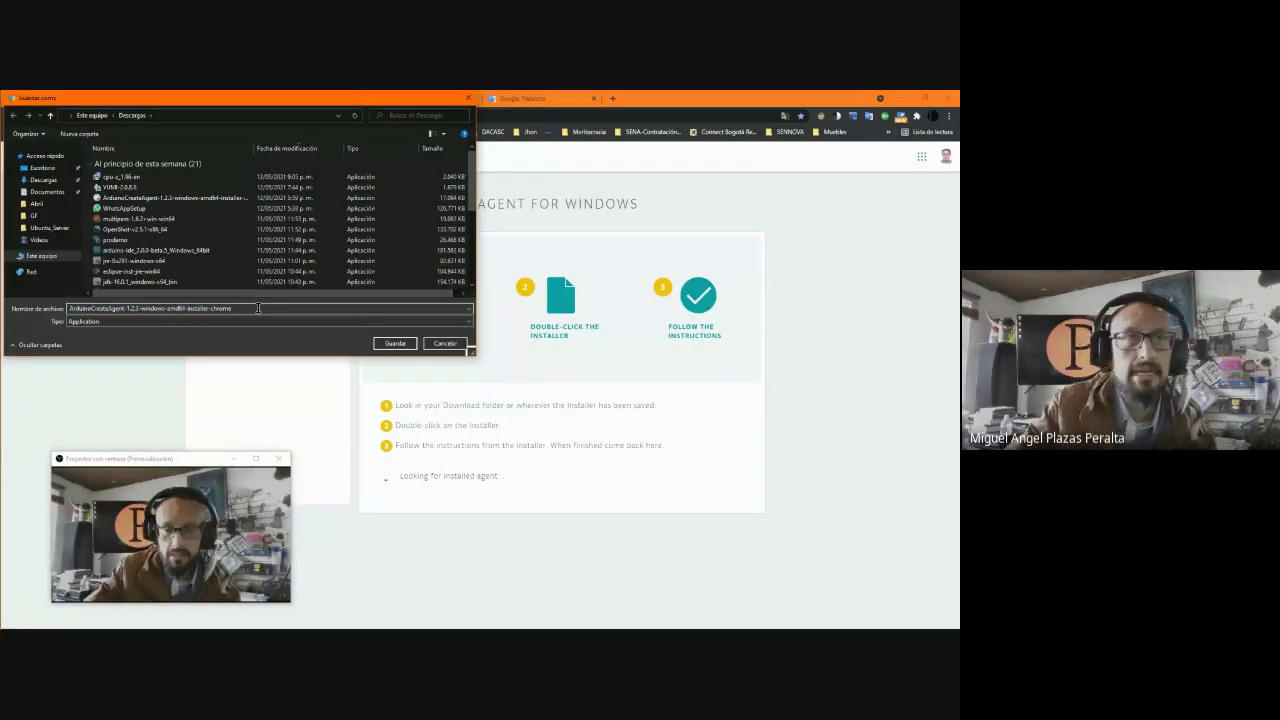
key(Return)
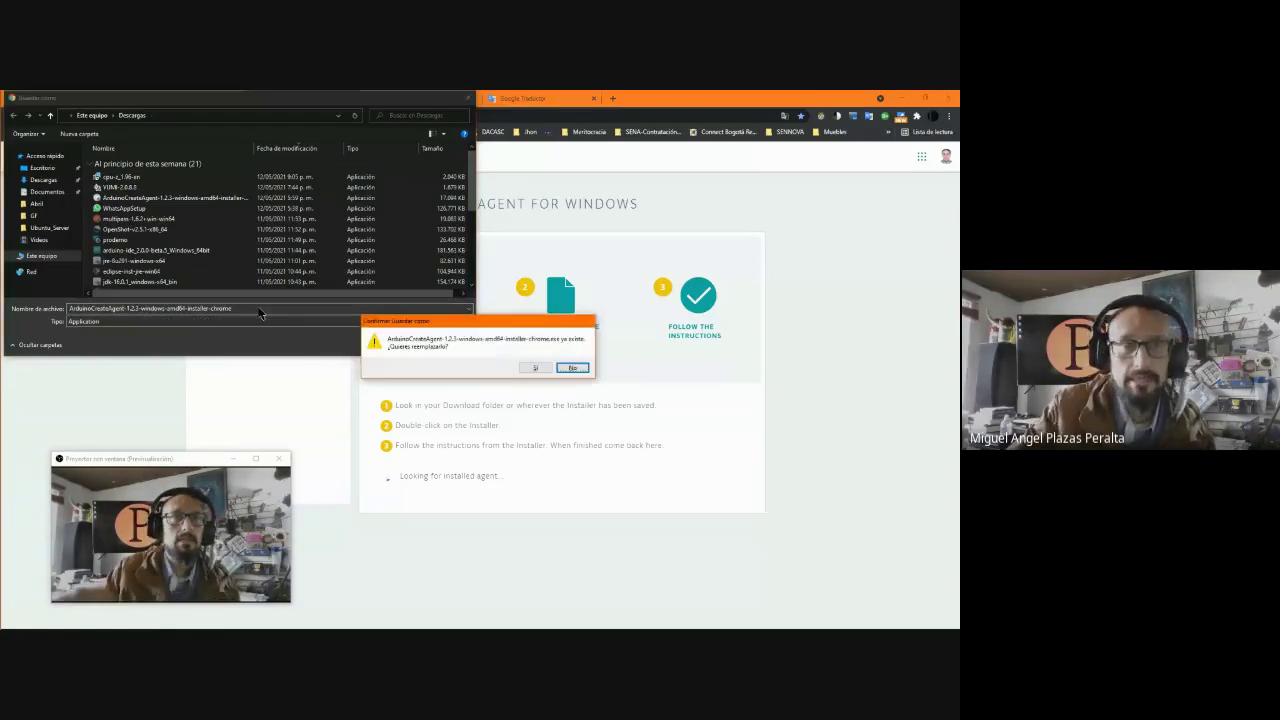
click(531, 368)
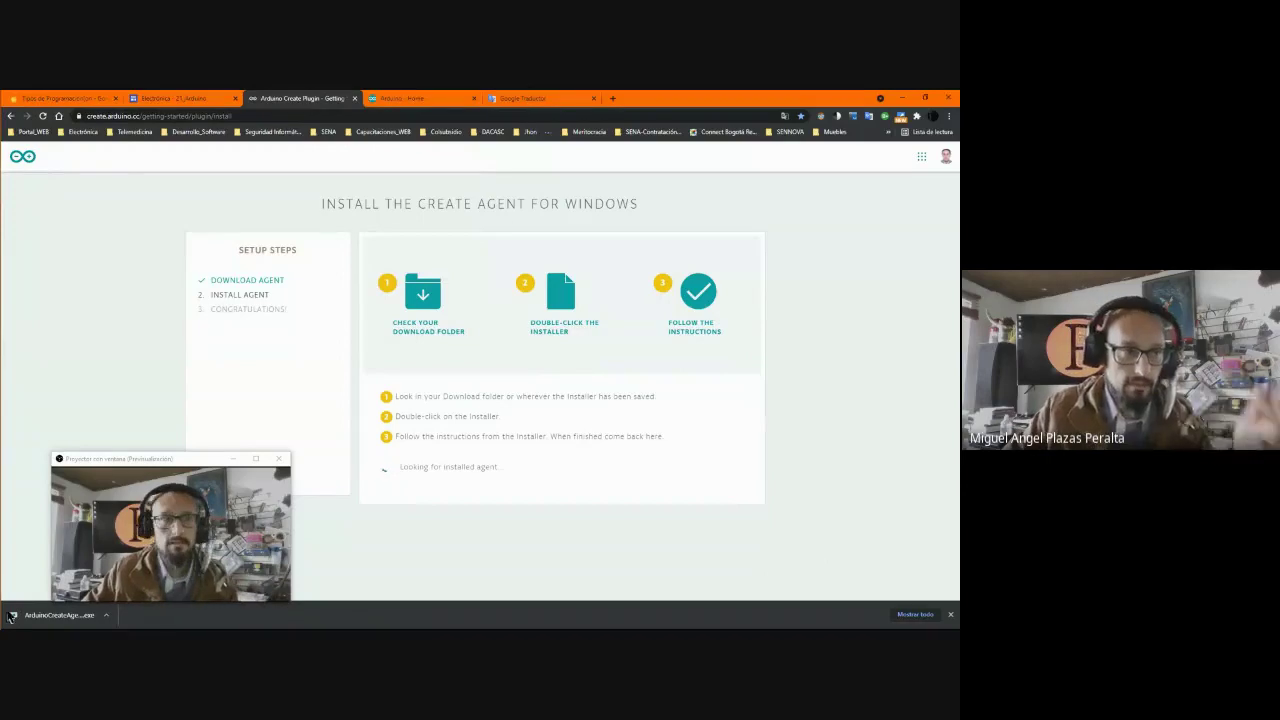
- Locate the downloaded Arduino Create Agent installer in its folder through the browser's download list and maximize the folder window
click(42, 620)
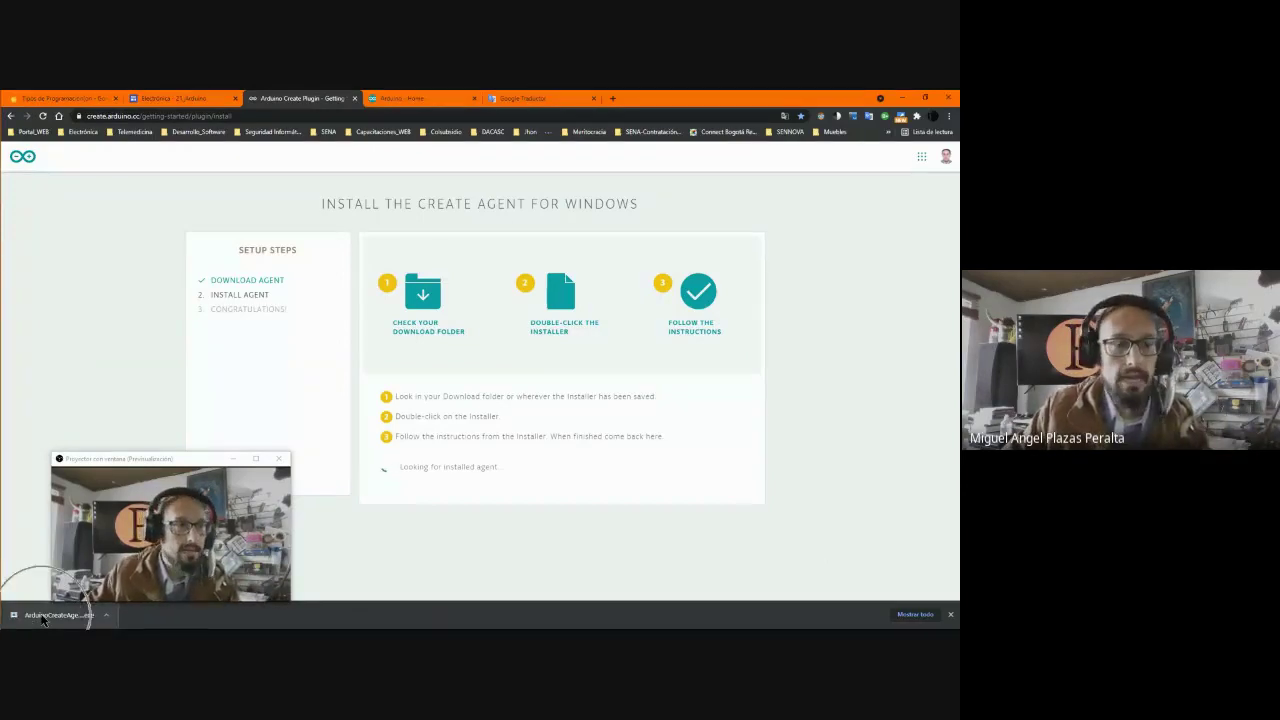
drag(169, 458, 154, 363)
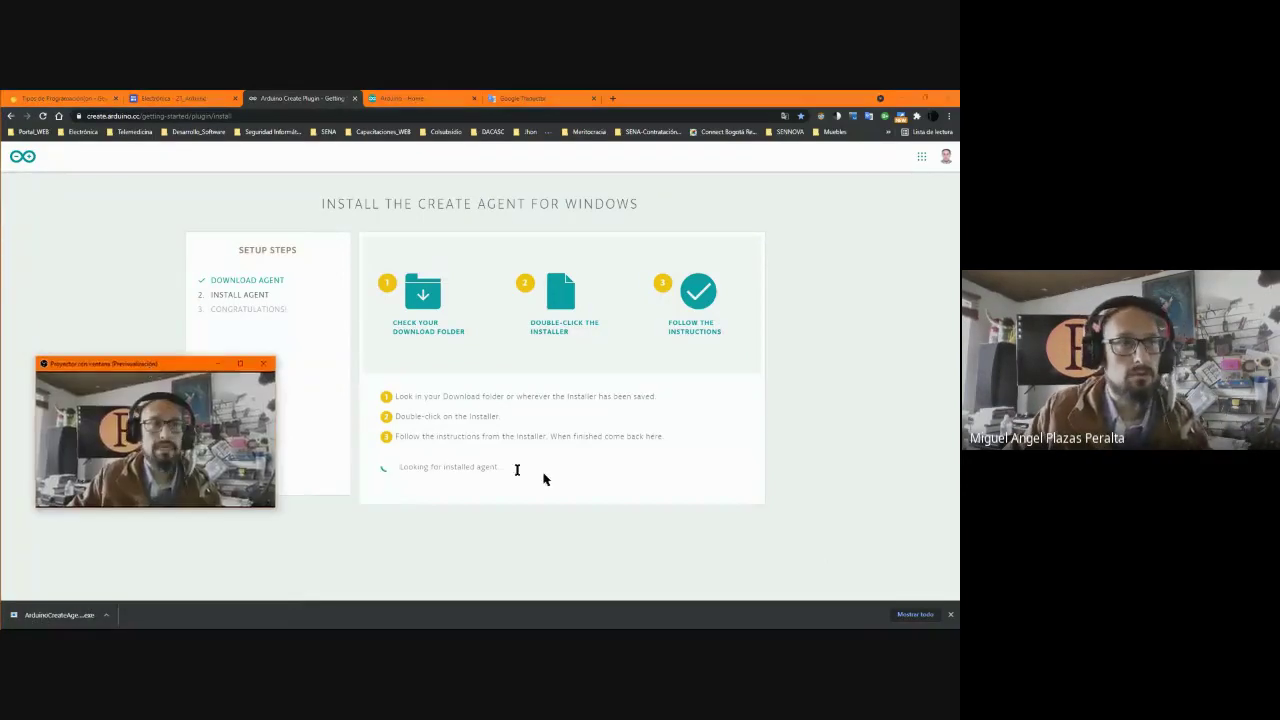
click(913, 614)
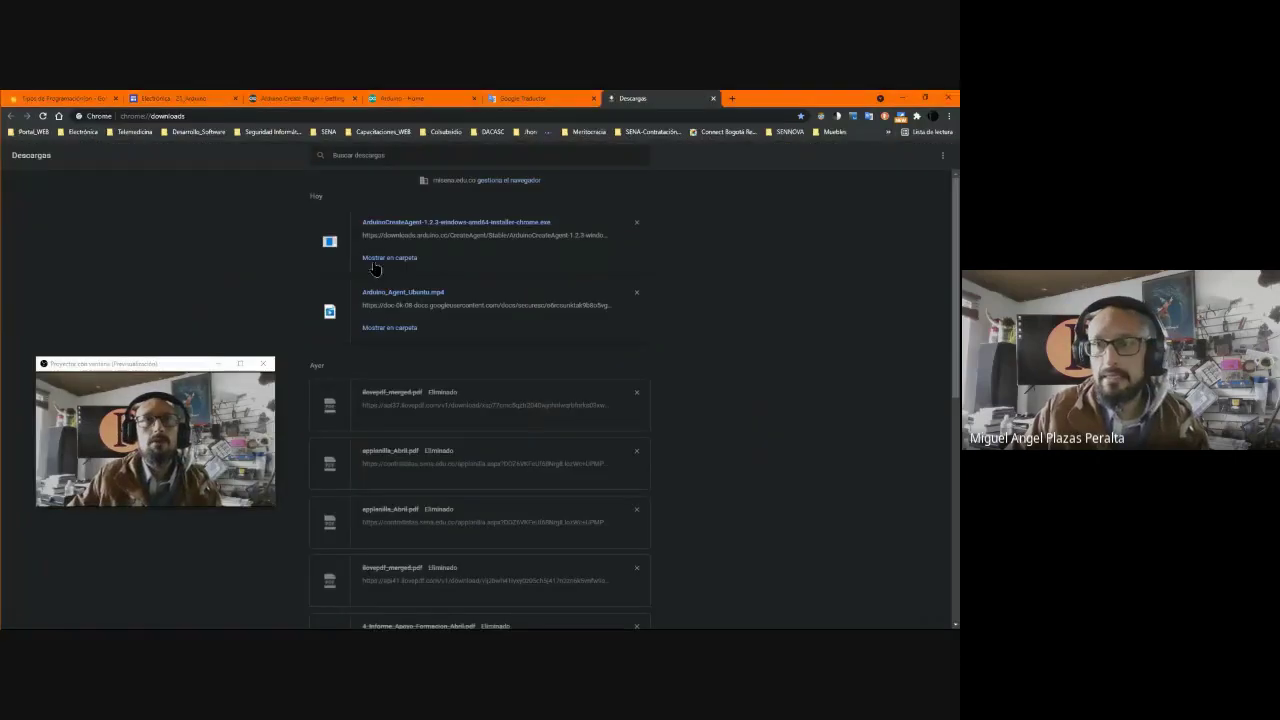
click(380, 258)
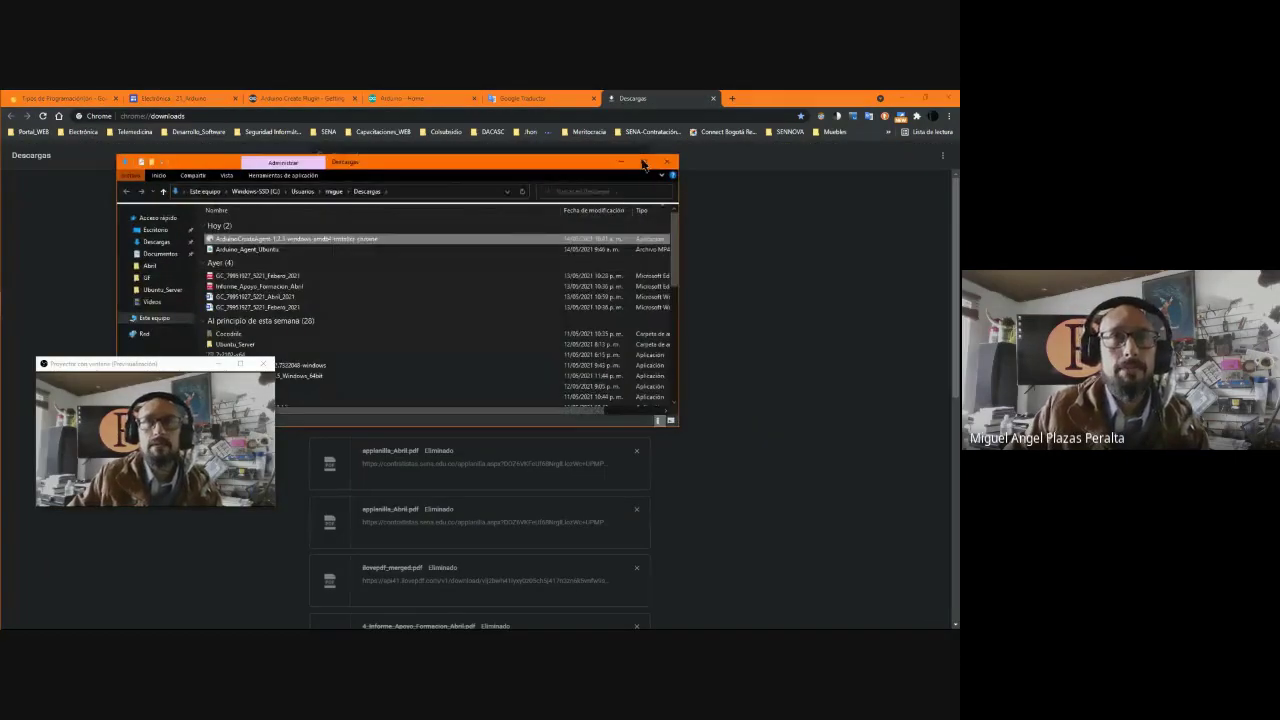
click(644, 163)
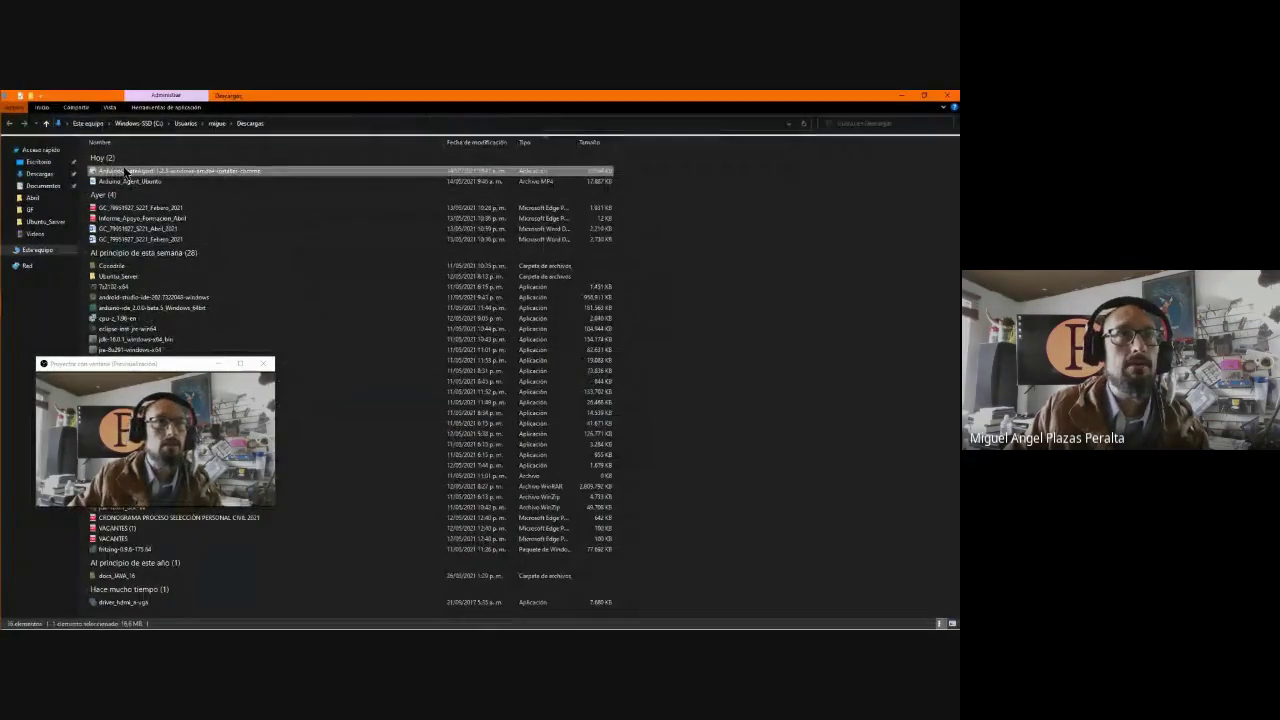
- Run the Arduino Create Agent installer from the Descargas folder and minimize the folder and browser windows
double_click(188, 175)
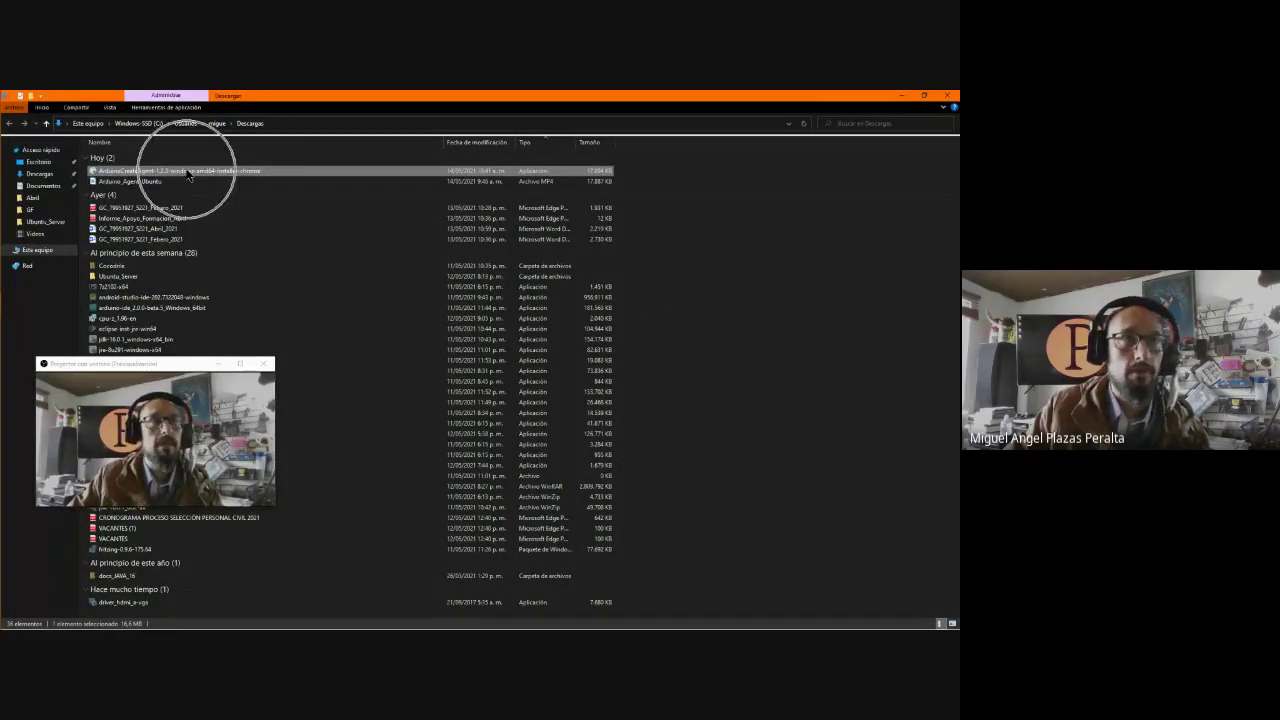
right_click(188, 174)
click(285, 200)
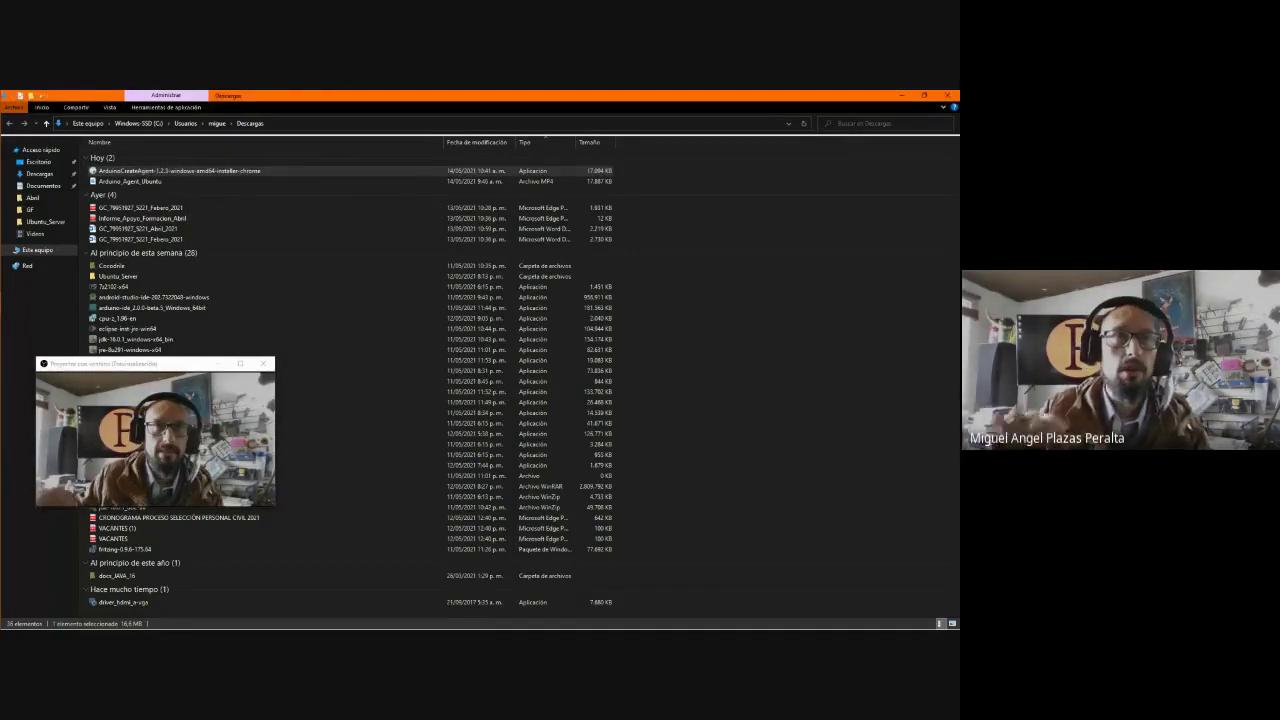
click(902, 96)
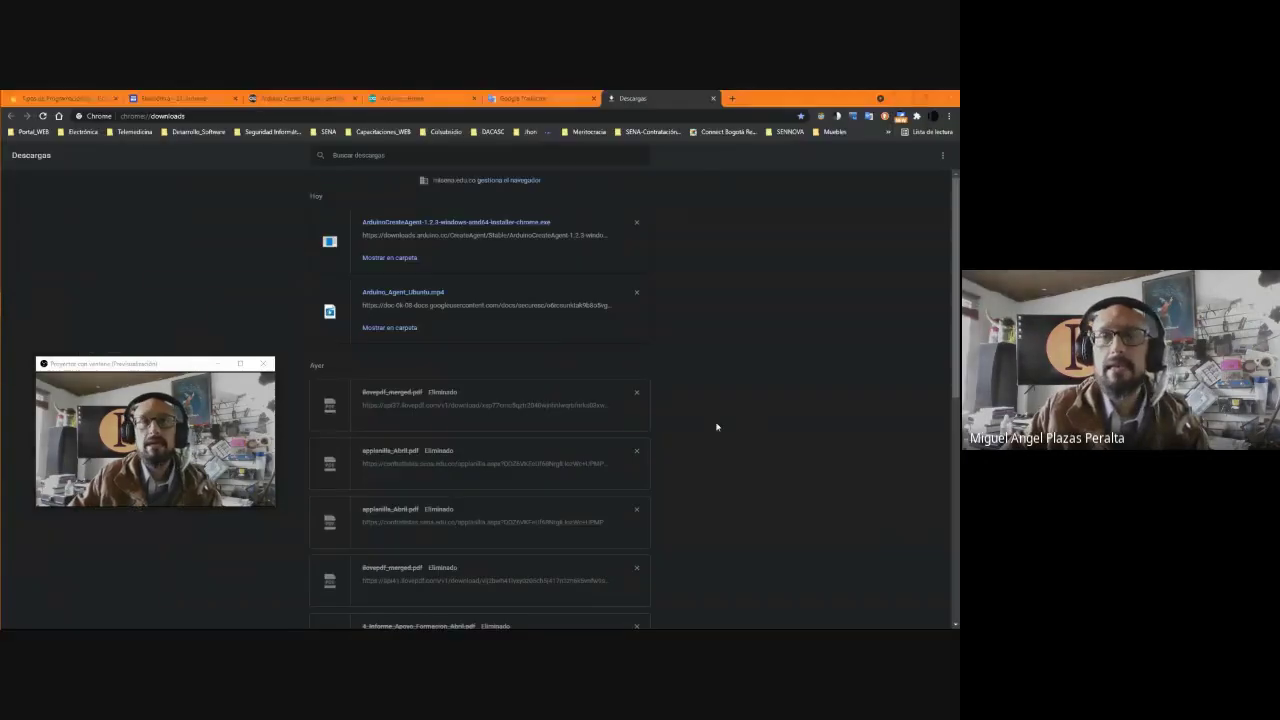
click(905, 98)
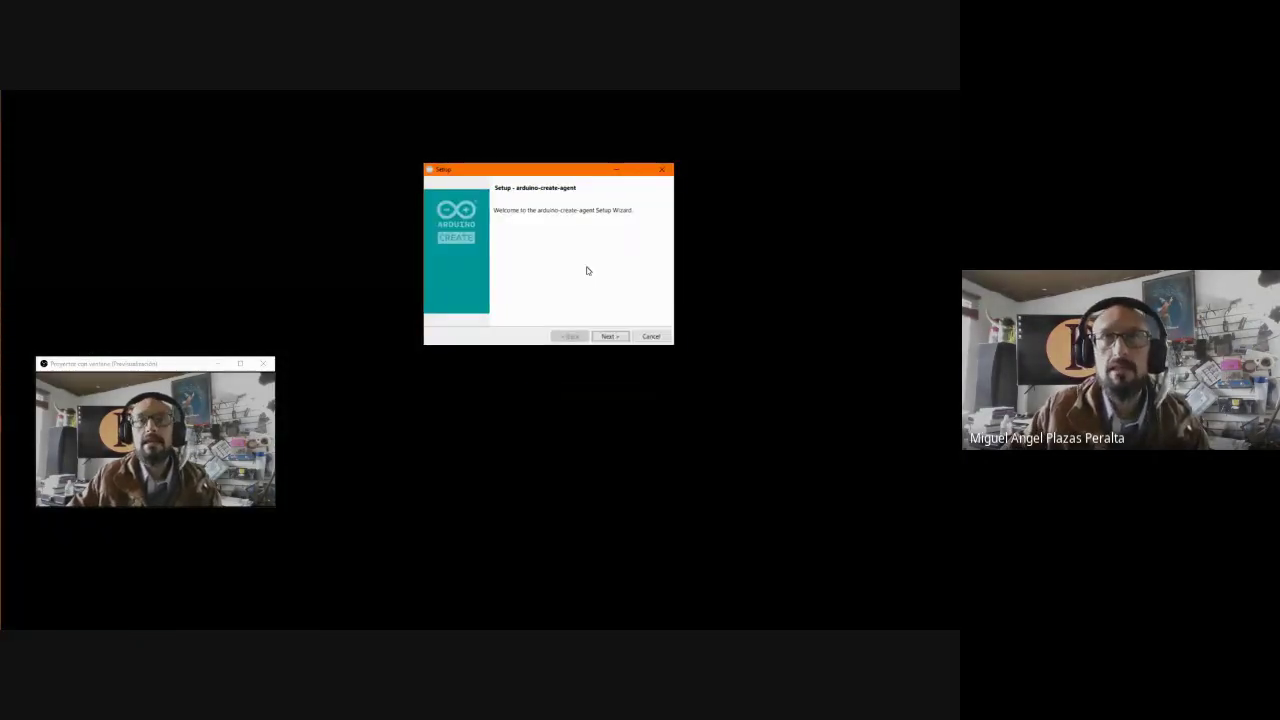
- Proceed past the setup wizard's welcome page and accept the license agreement
drag(531, 172, 515, 183)
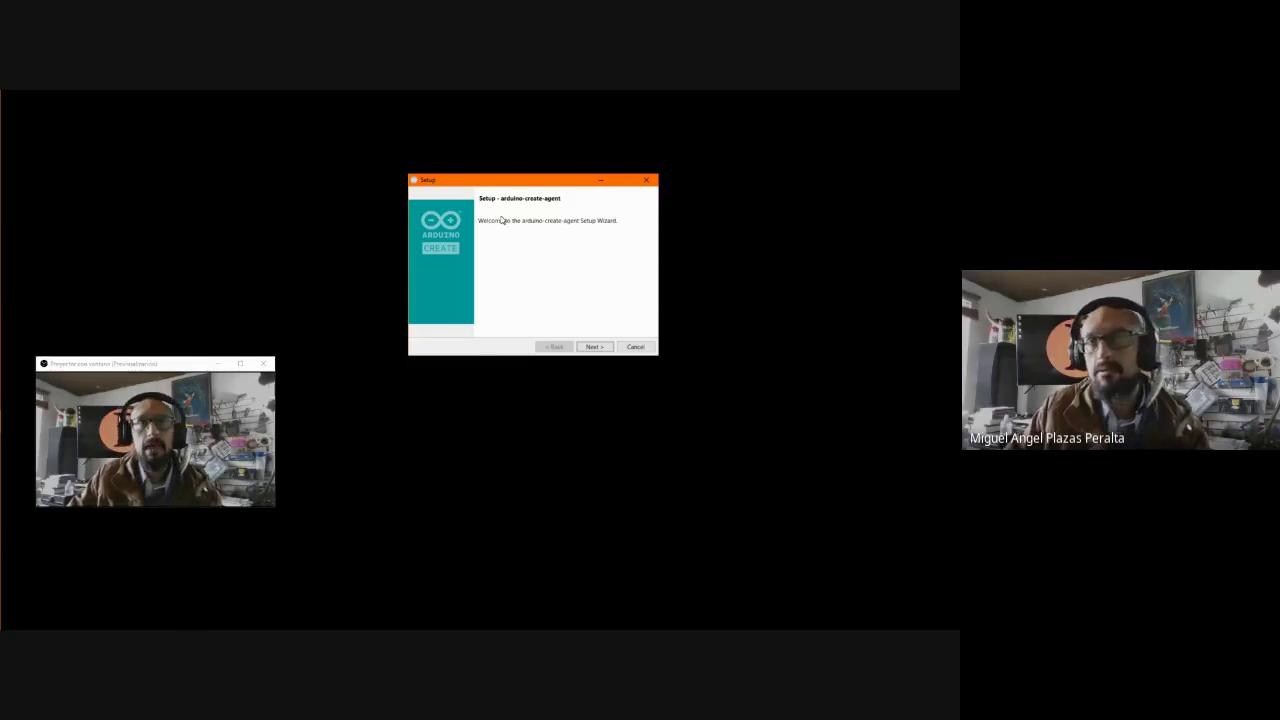
click(593, 347)
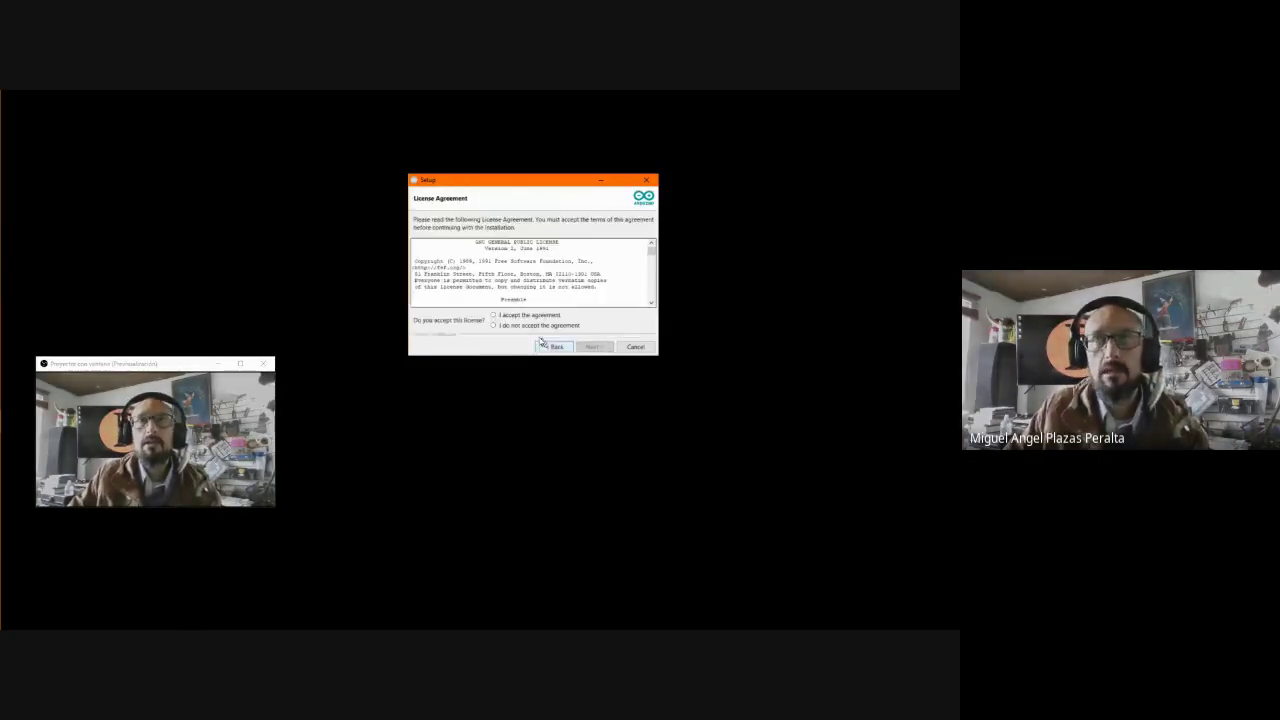
click(504, 317)
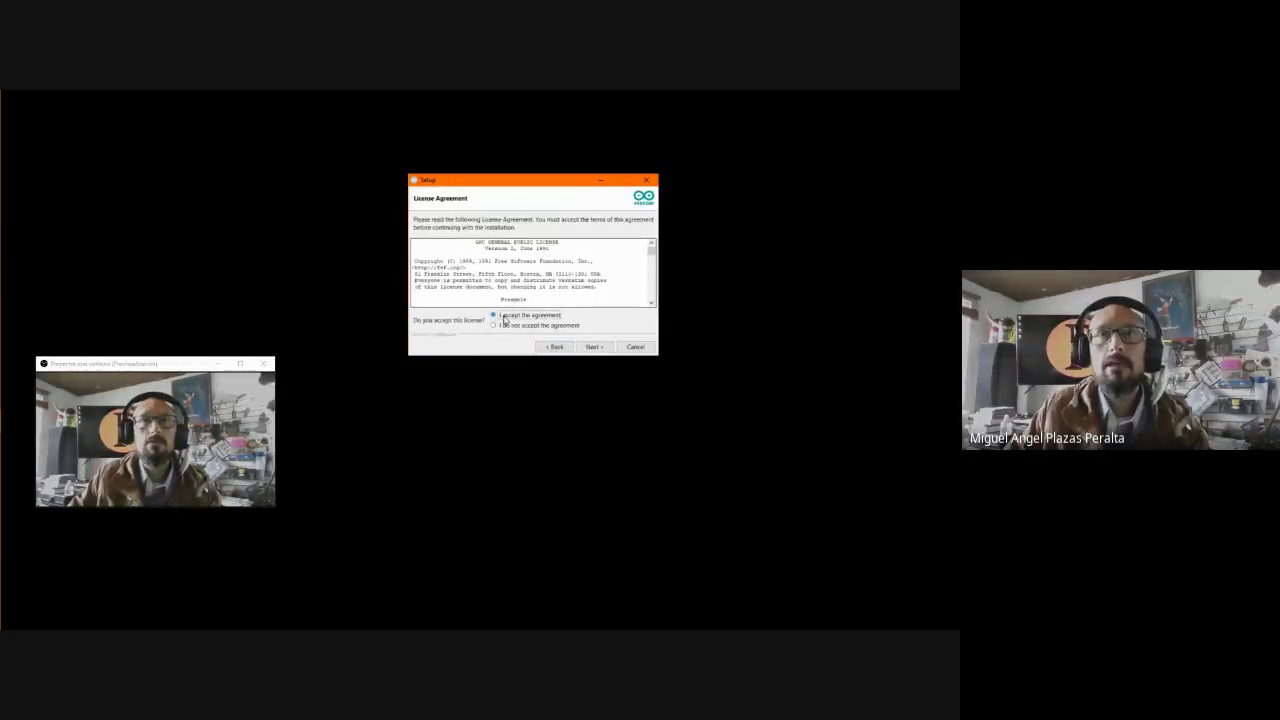
click(593, 349)
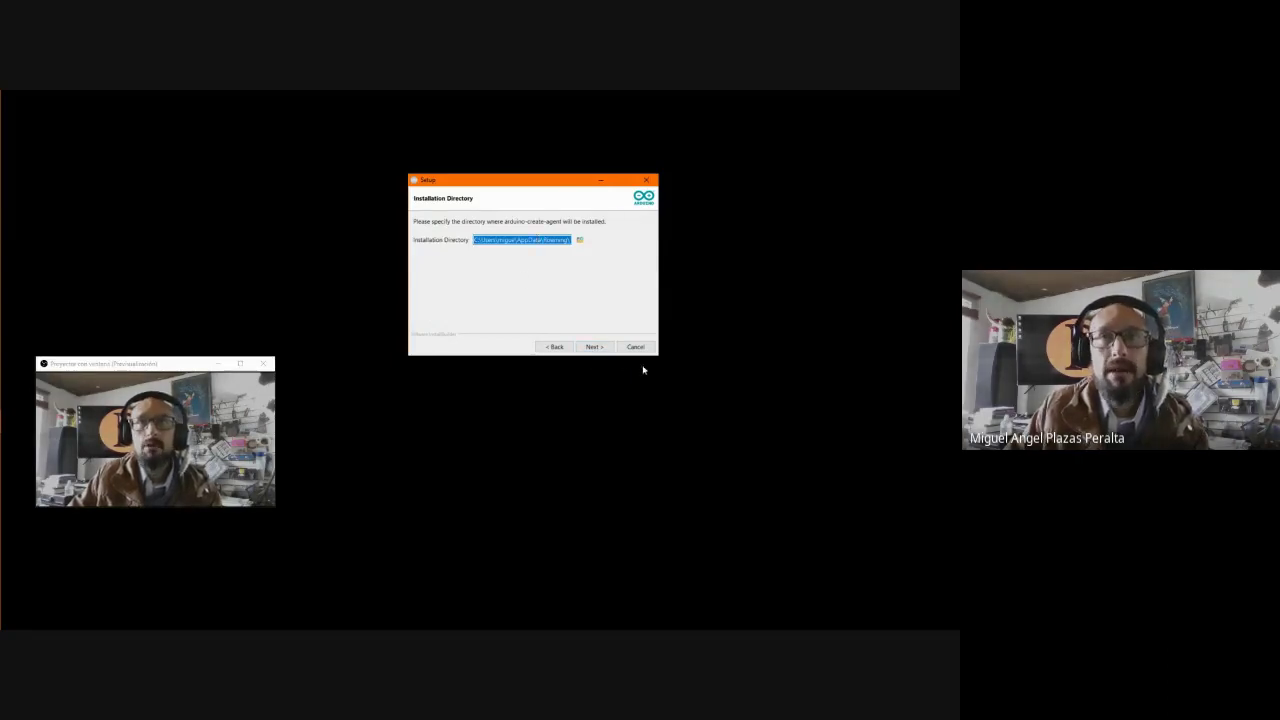
- Set the installation directory to C:\Program Files by browsing to Archivos de programa, and continue the setup
click(512, 240)
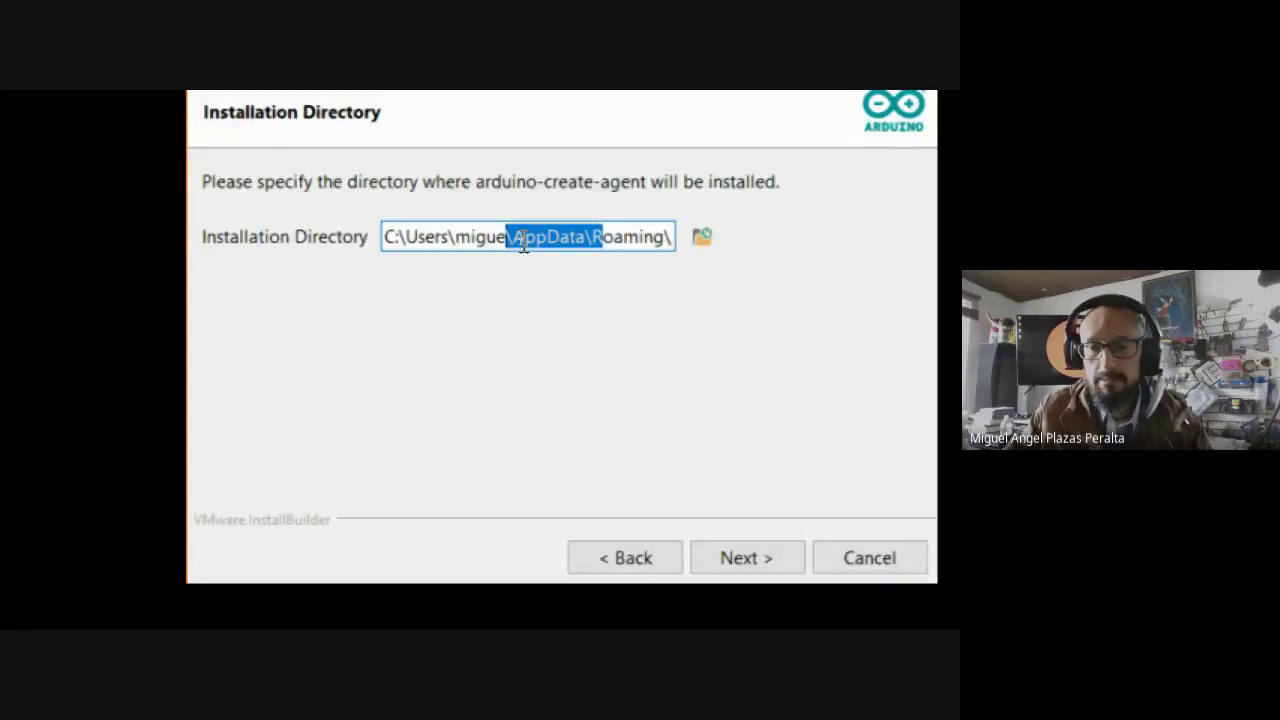
click(704, 246)
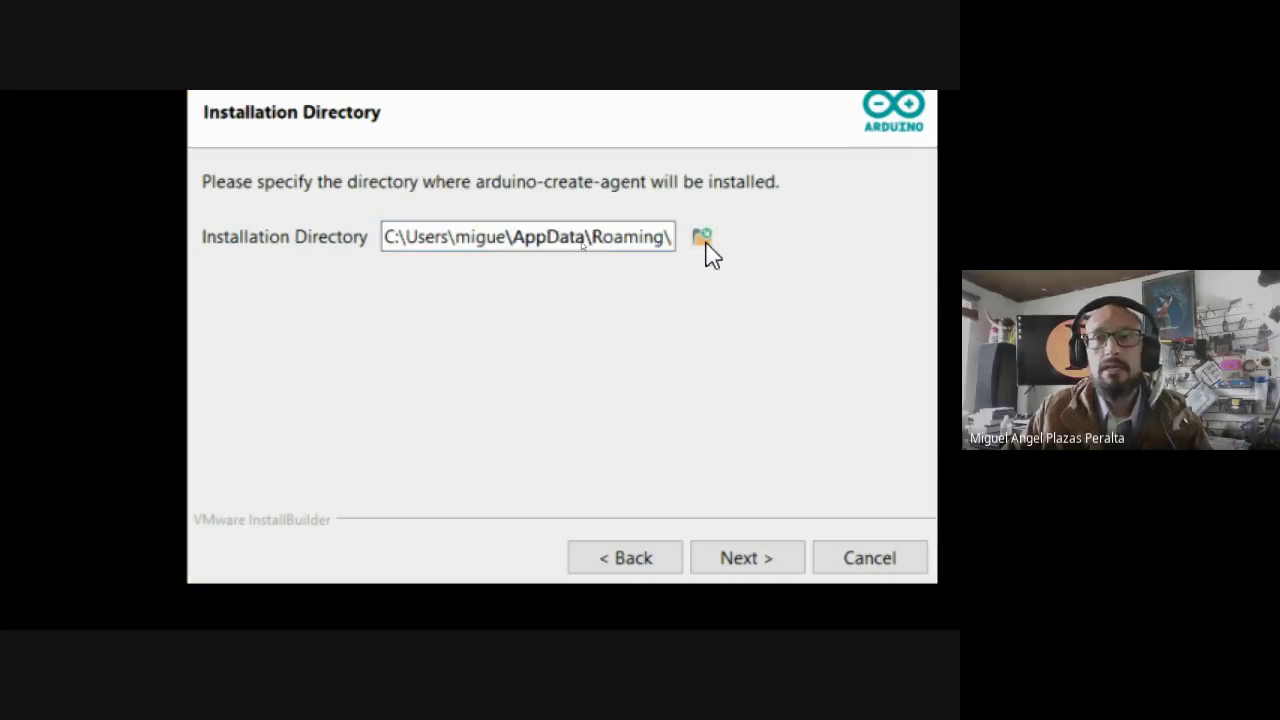
drag(446, 384, 520, 150)
drag(660, 446, 669, 376)
scroll(446, 466, down, 2)
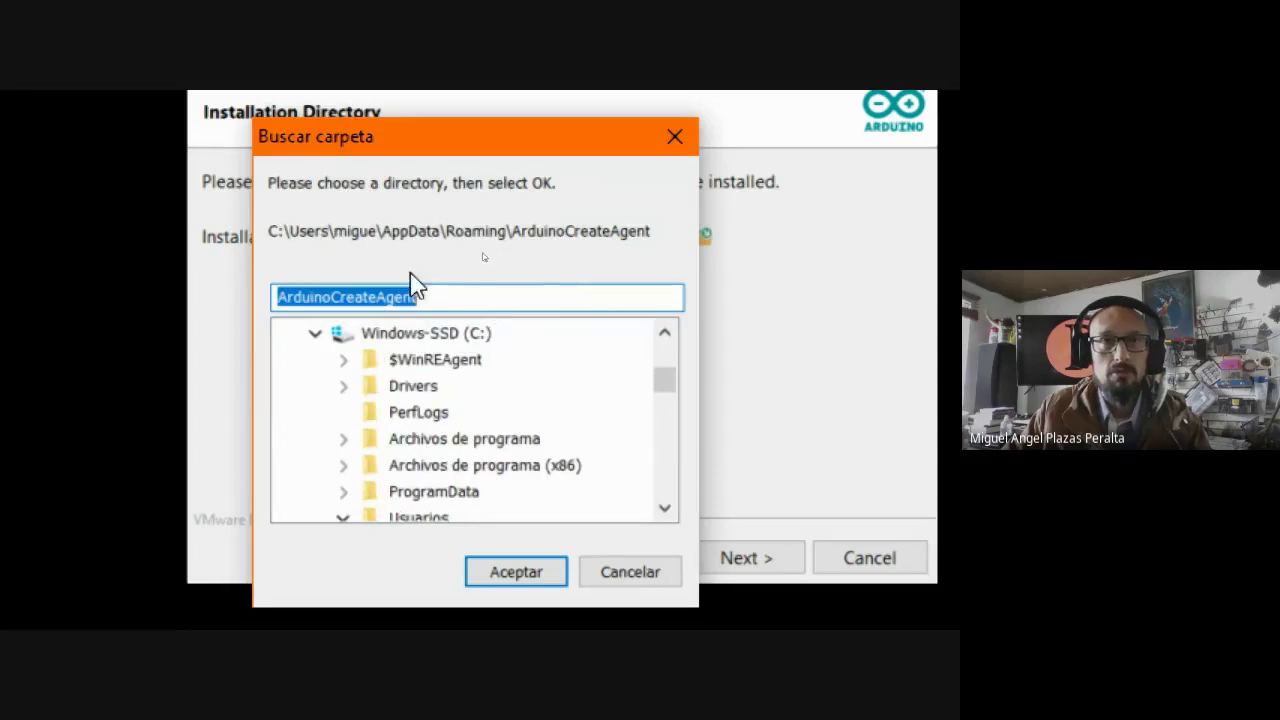
click(430, 336)
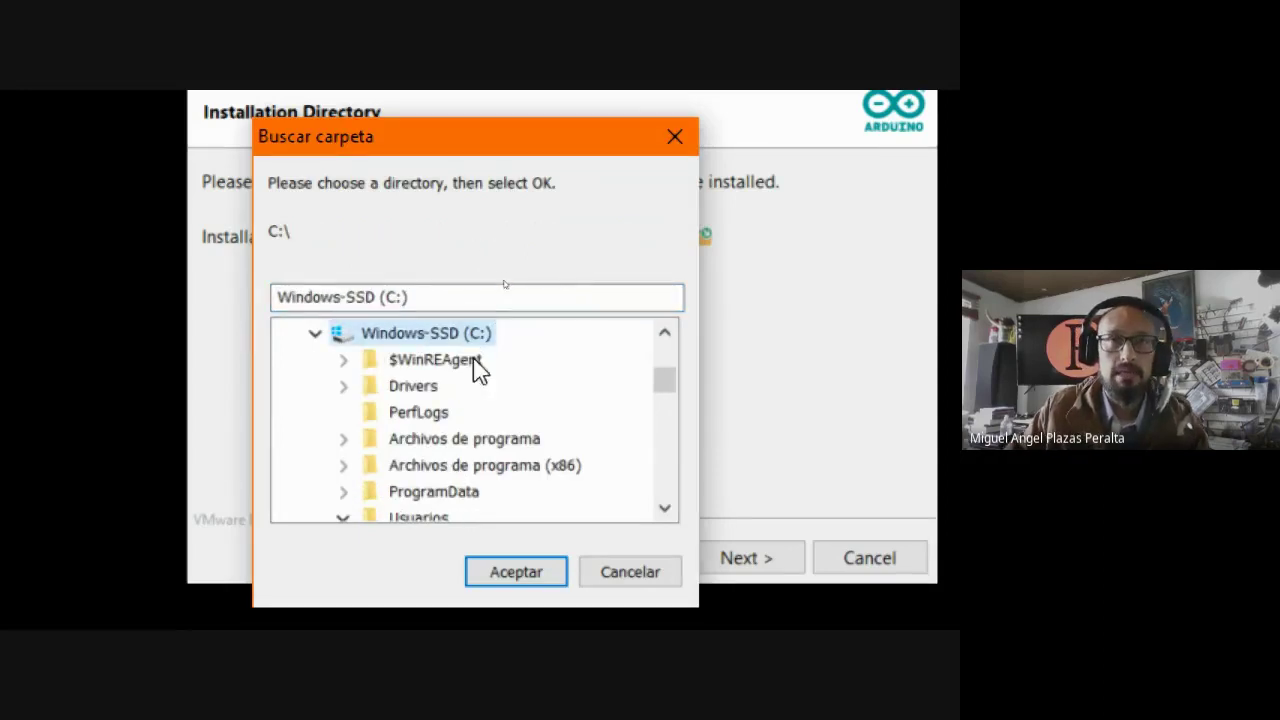
click(520, 465)
click(512, 441)
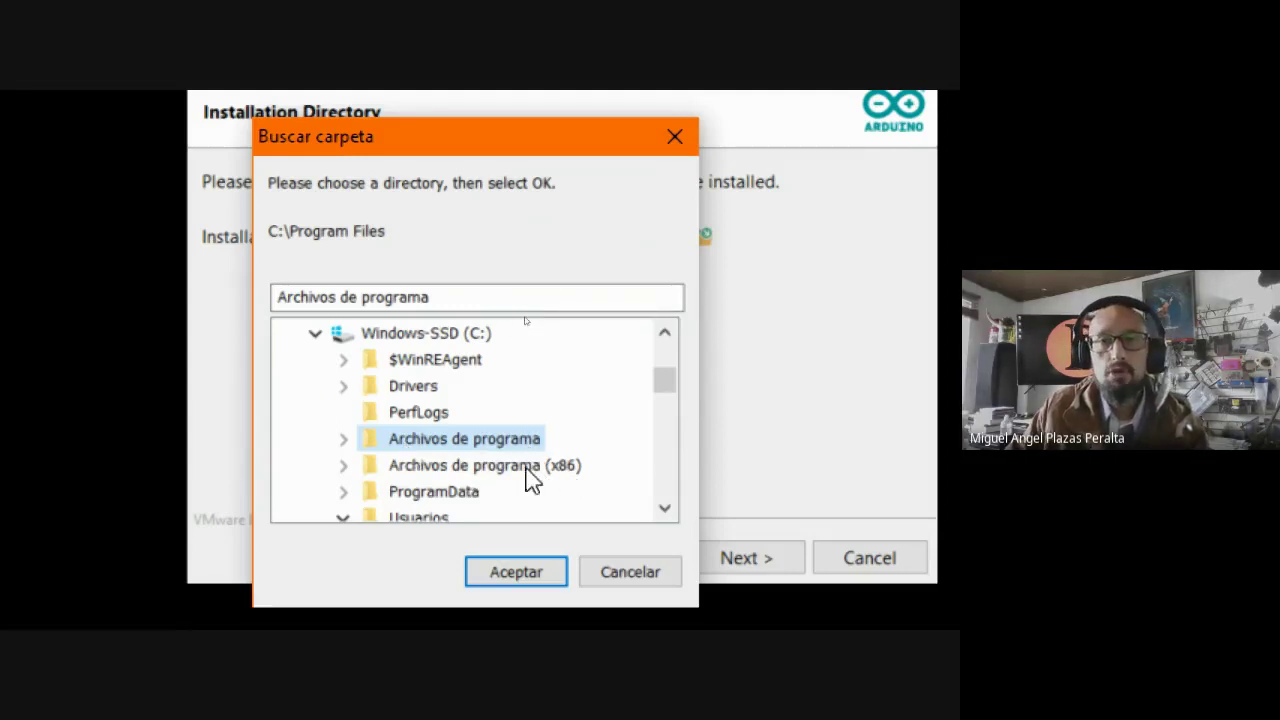
click(569, 467)
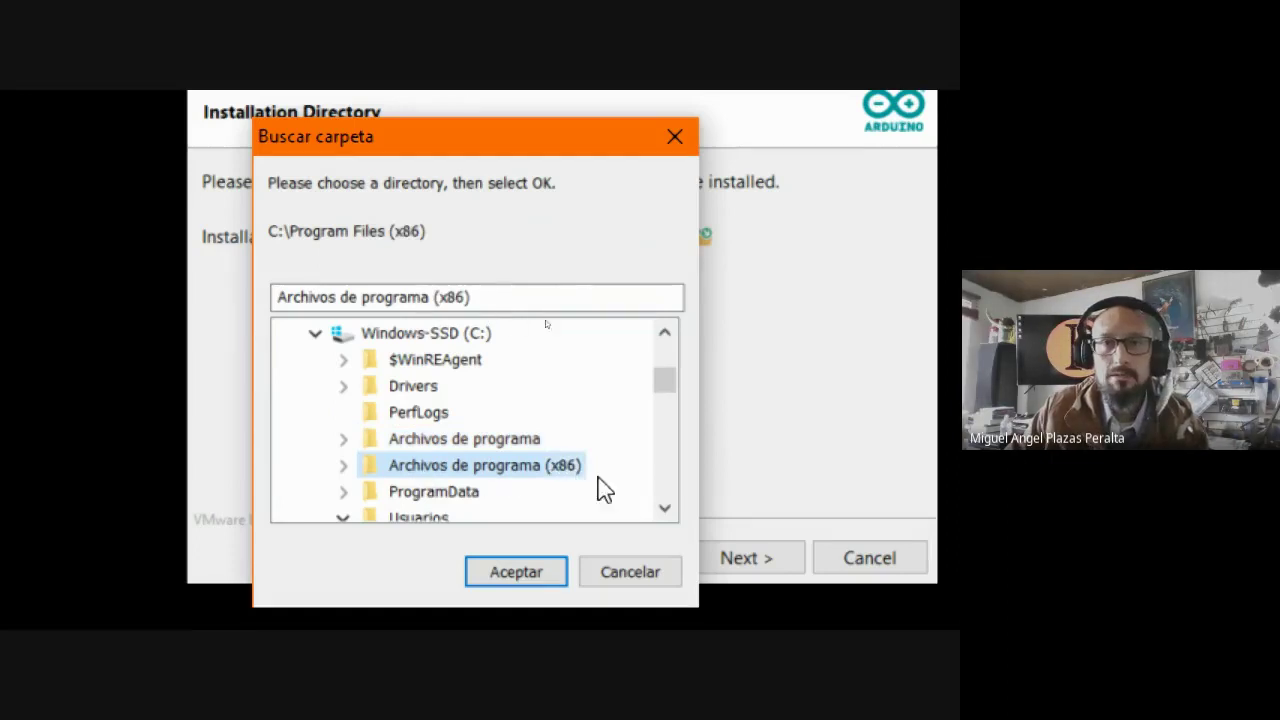
click(445, 440)
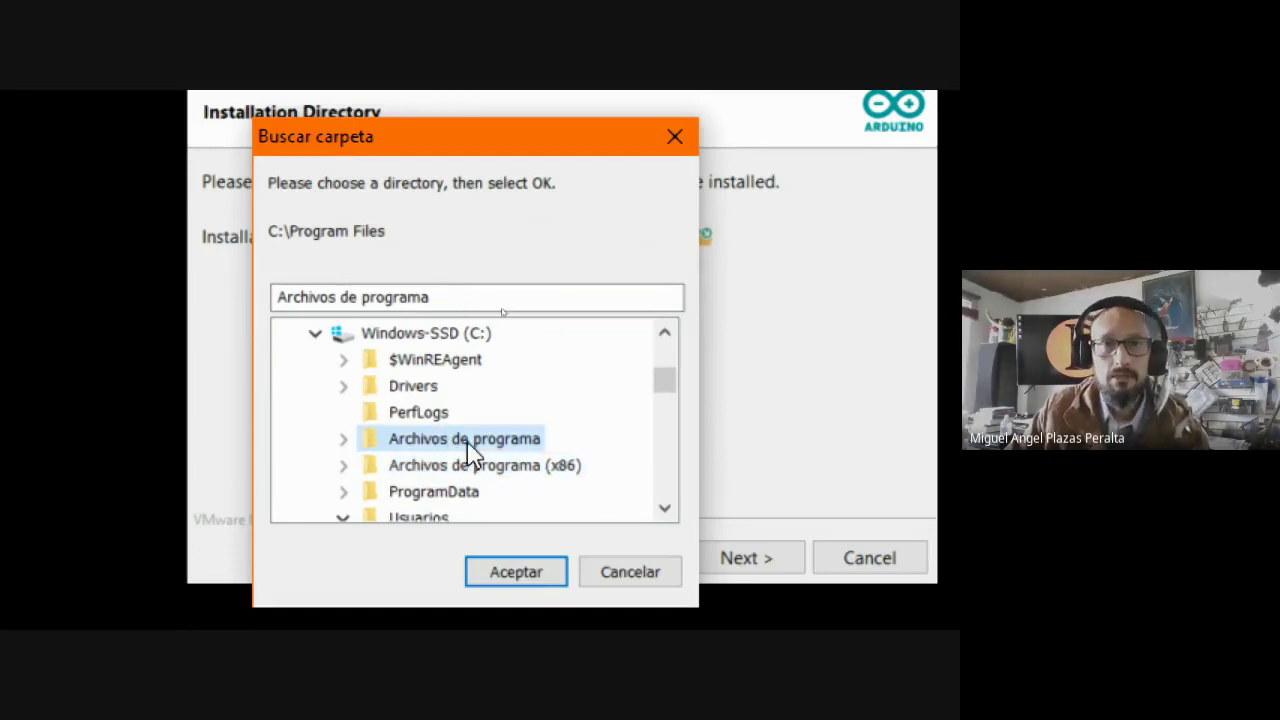
click(530, 578)
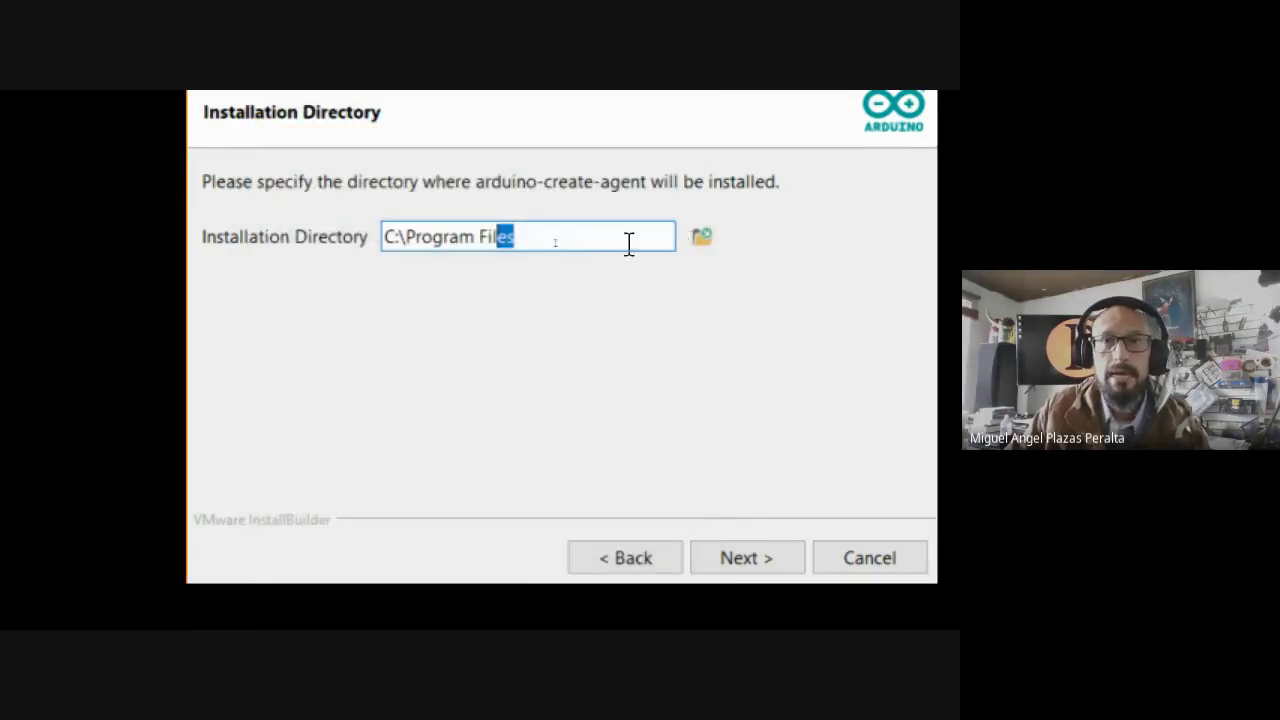
click(749, 566)
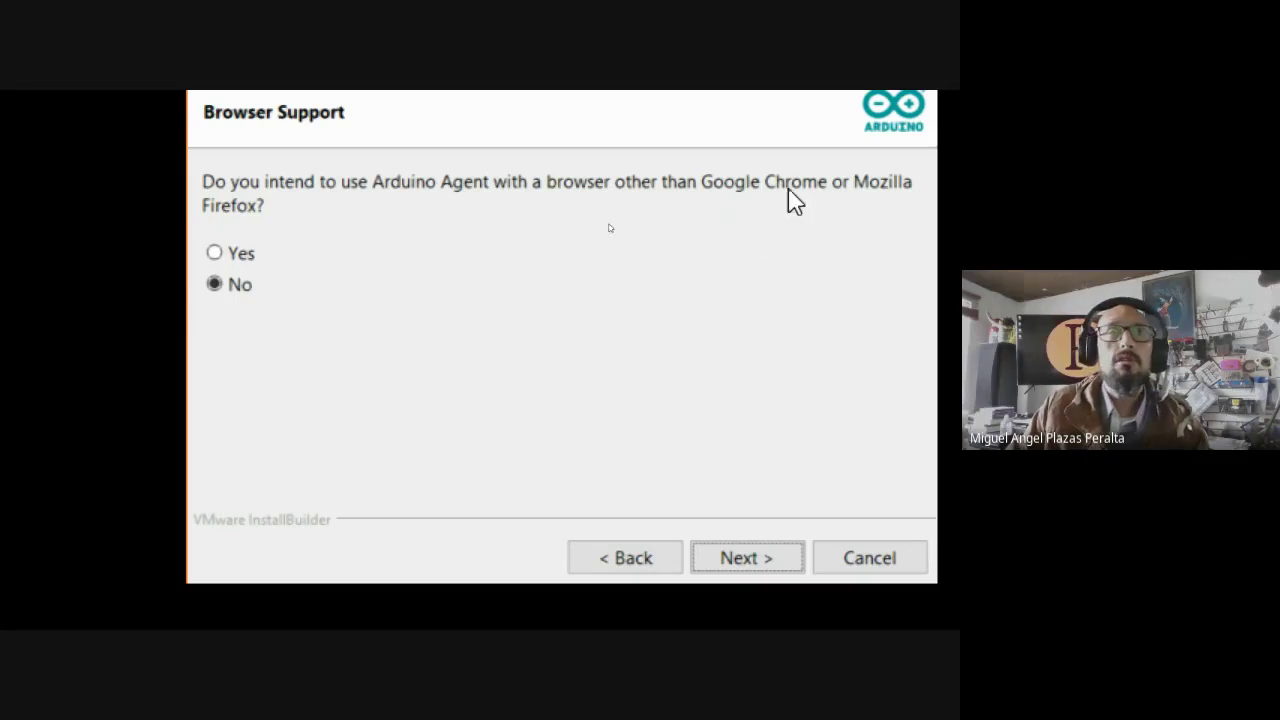
- Answer Yes to using the agent with browsers other than Chrome or Firefox, and begin the installation
click(240, 254)
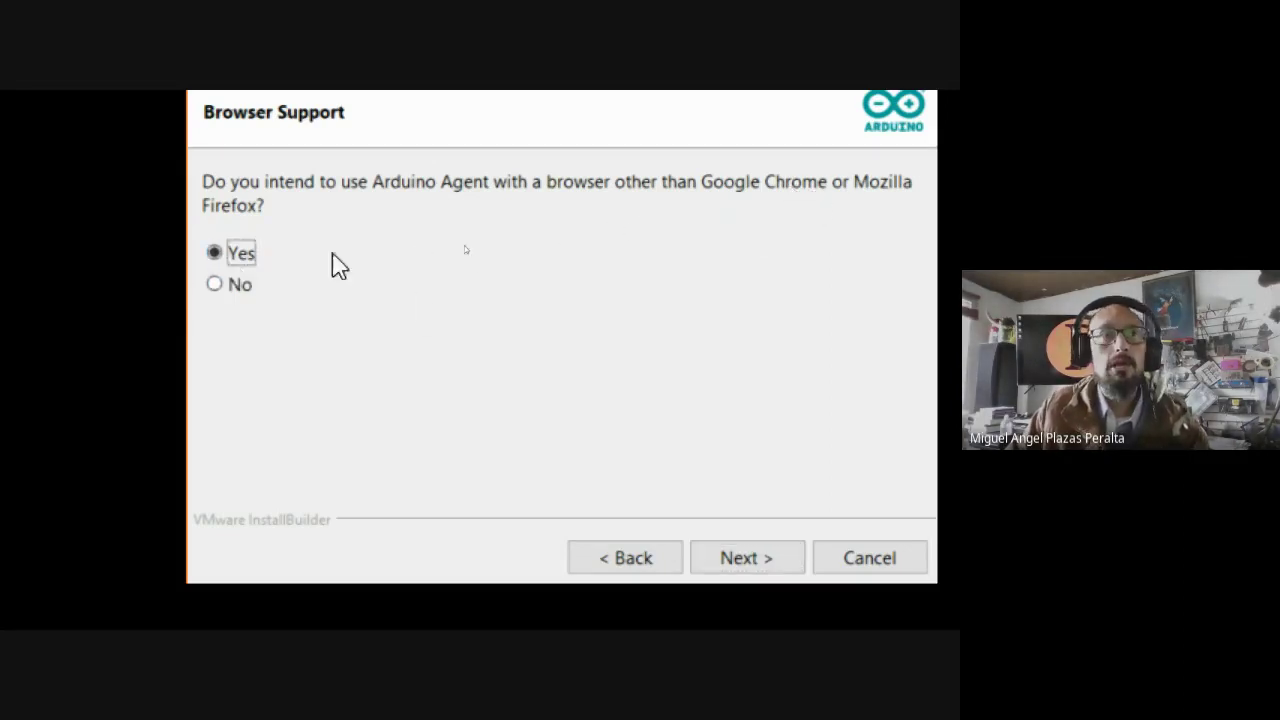
click(771, 570)
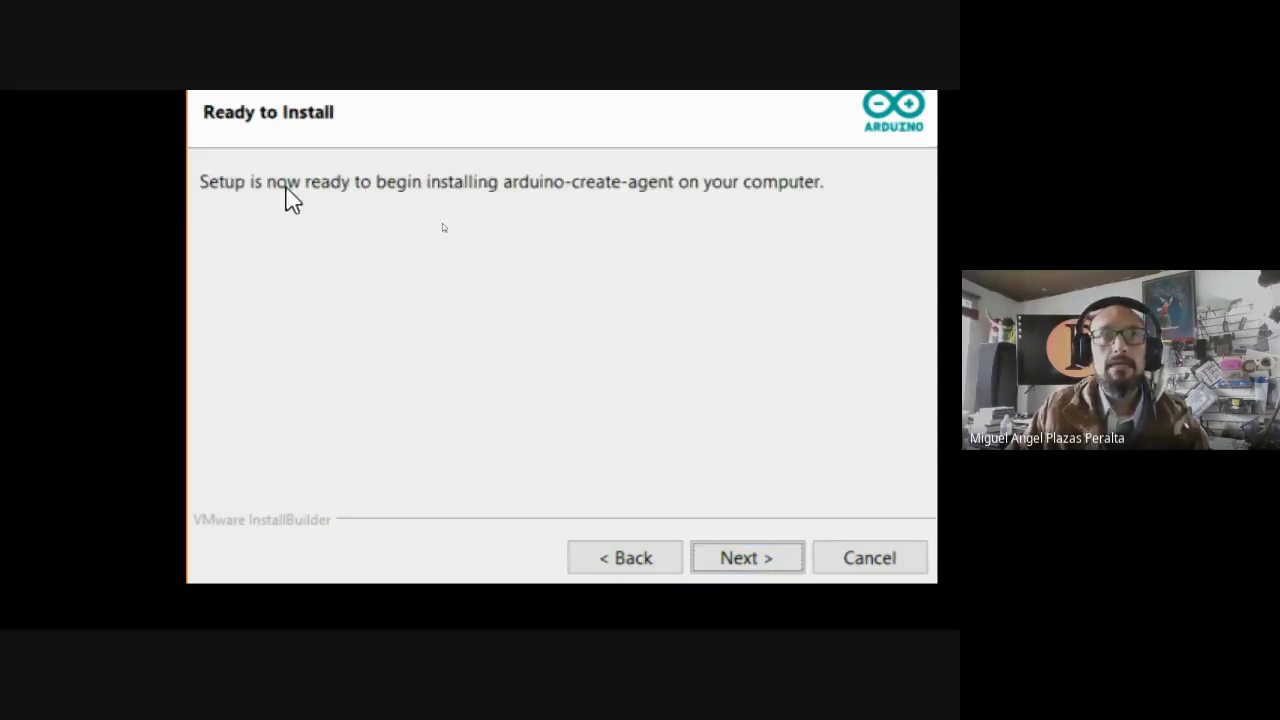
click(775, 560)
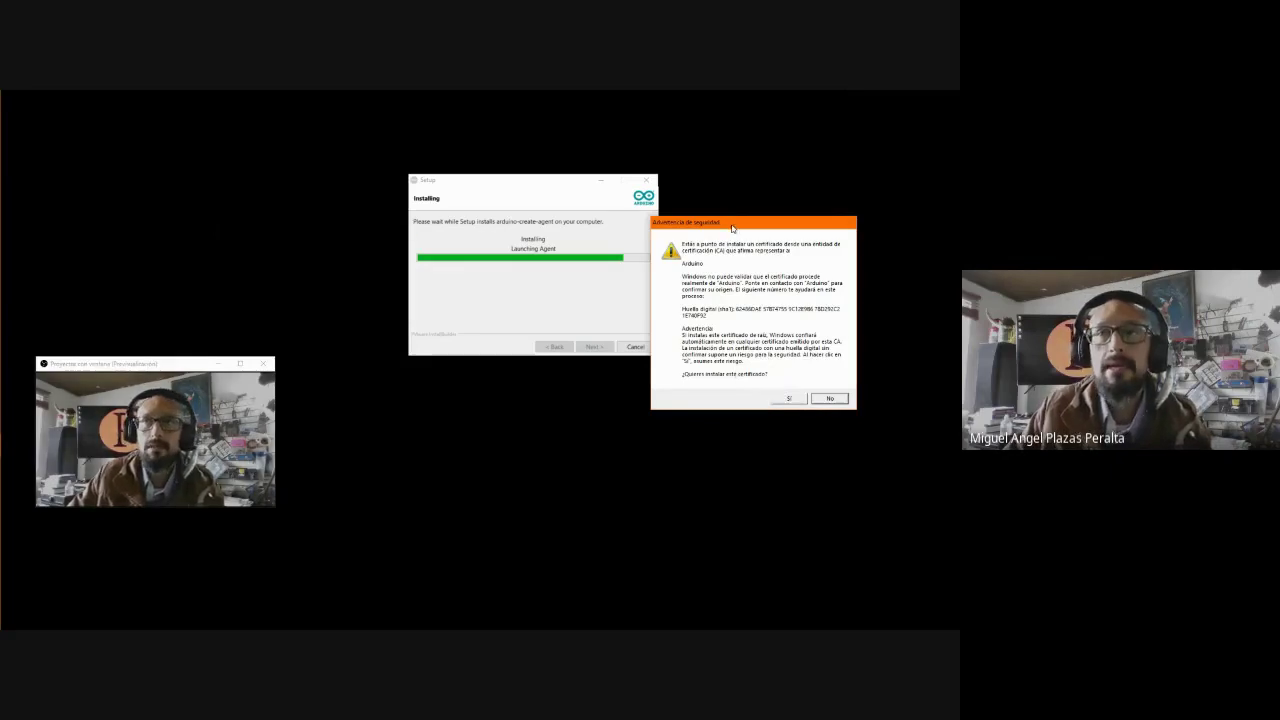
- Approve installing the Arduino security certificate and finish the setup wizard
drag(732, 228, 753, 203)
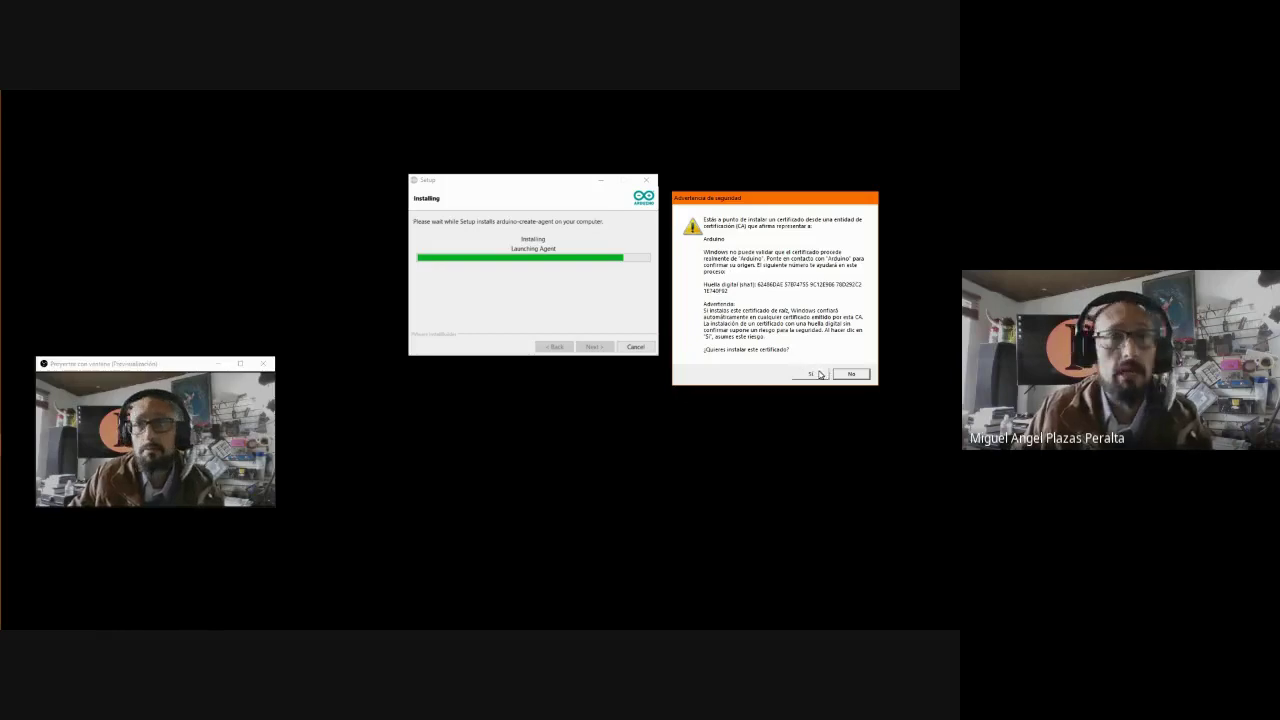
click(819, 374)
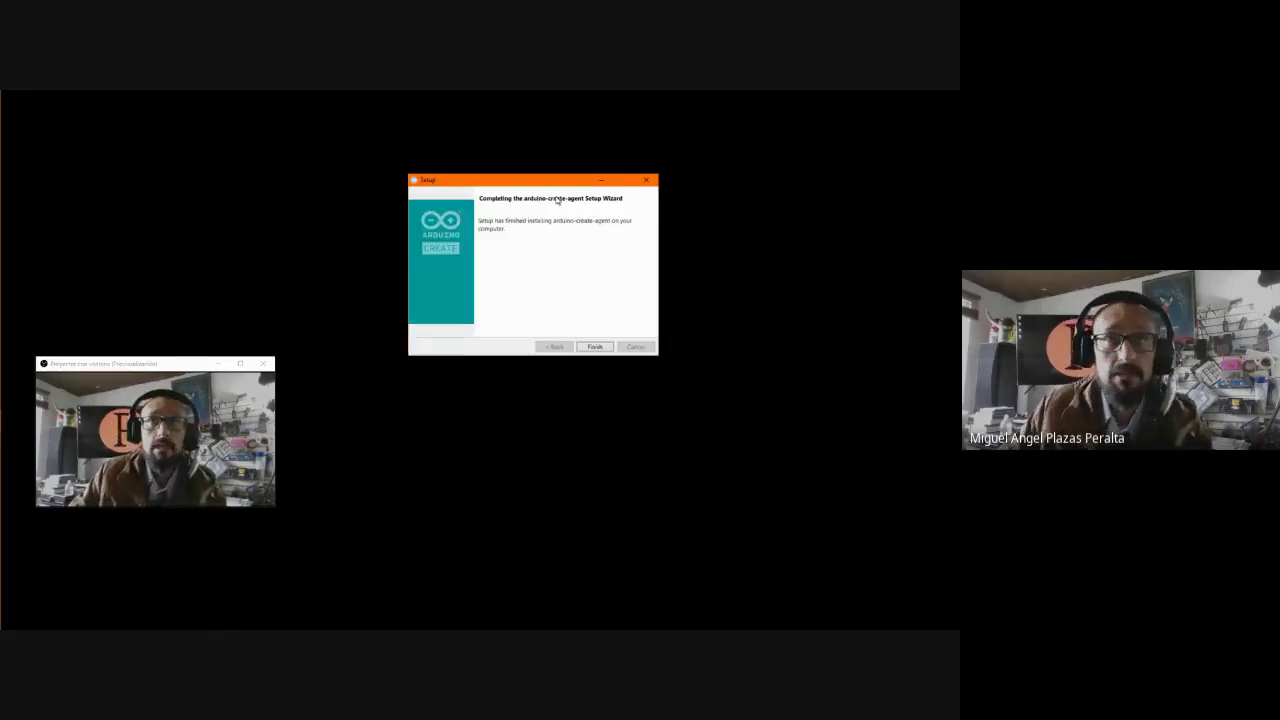
click(595, 347)
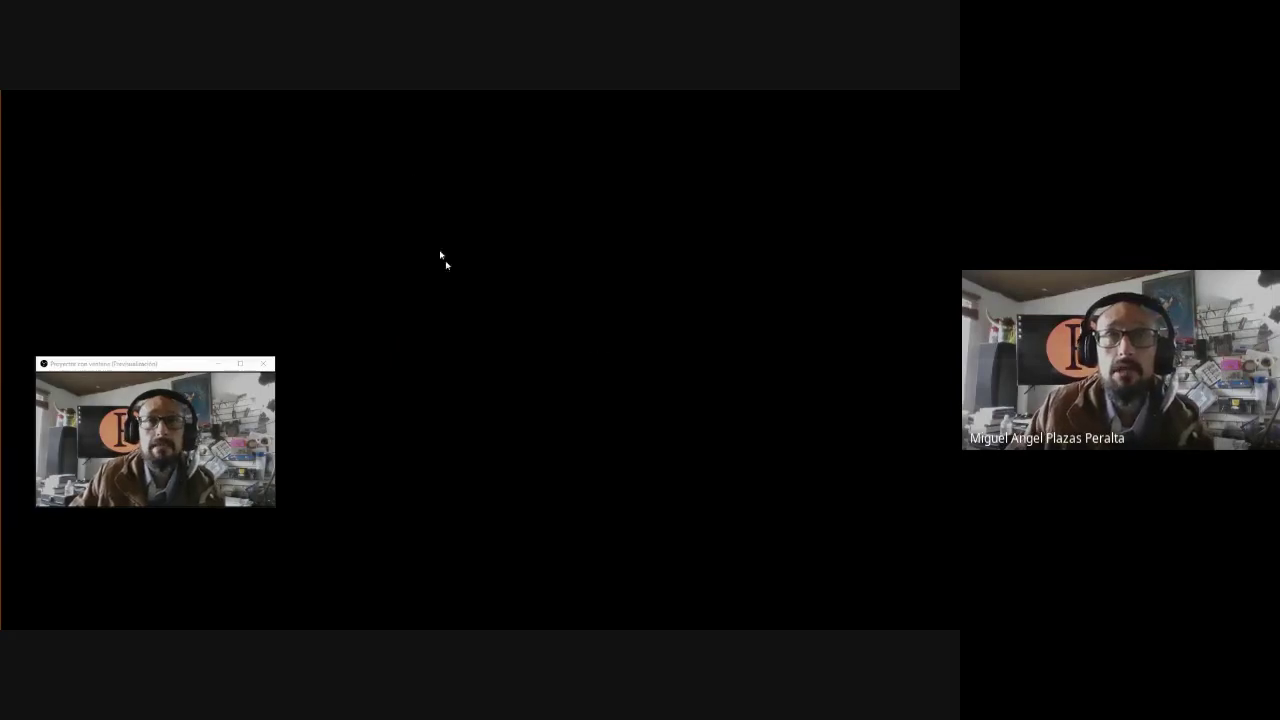
mouse_move(2, 145)
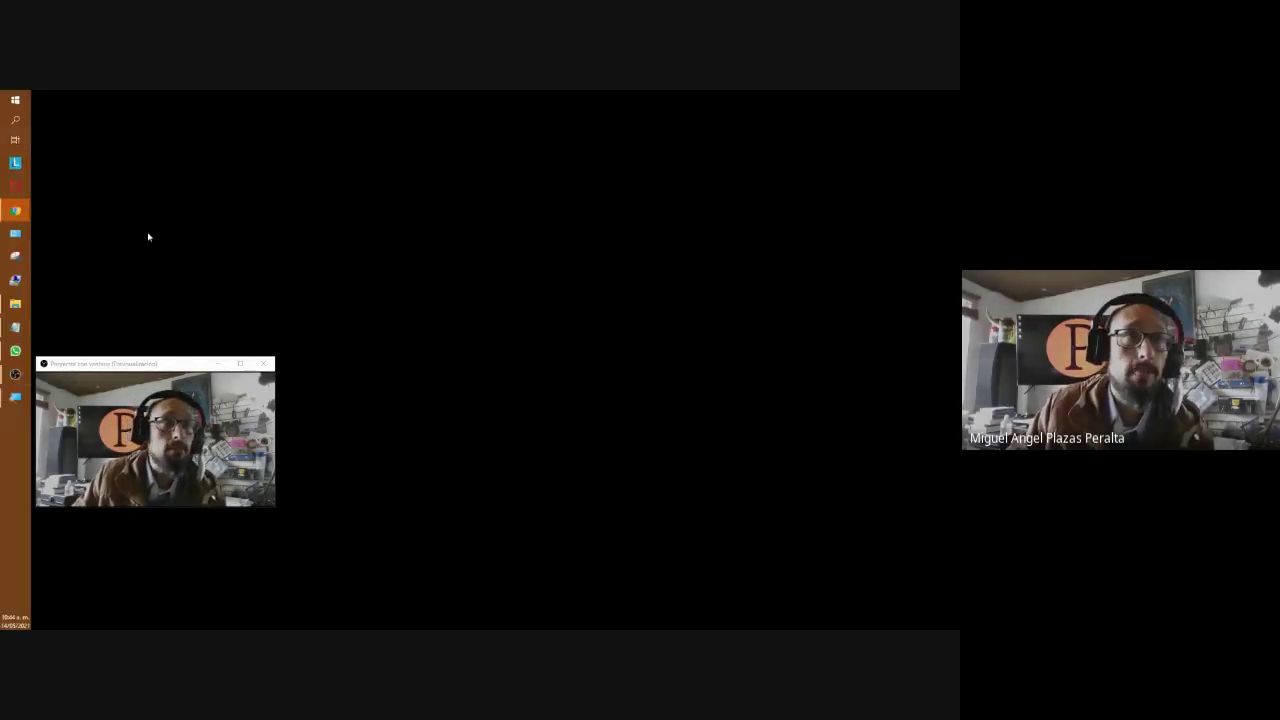